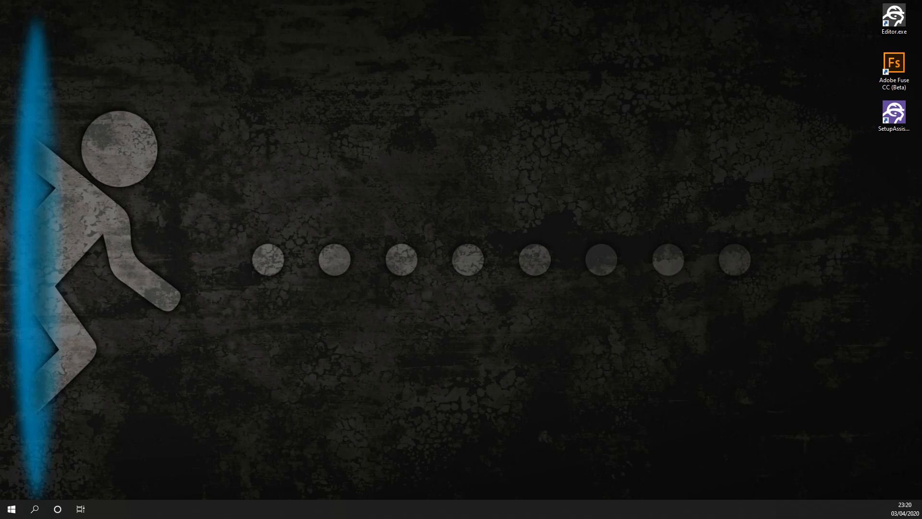
Search CGTrader for "house" models and filter the results to free ones.
{"action": "left_click_drag", "start_coordinate": [0, 91], "coordinate": [476, 1]}
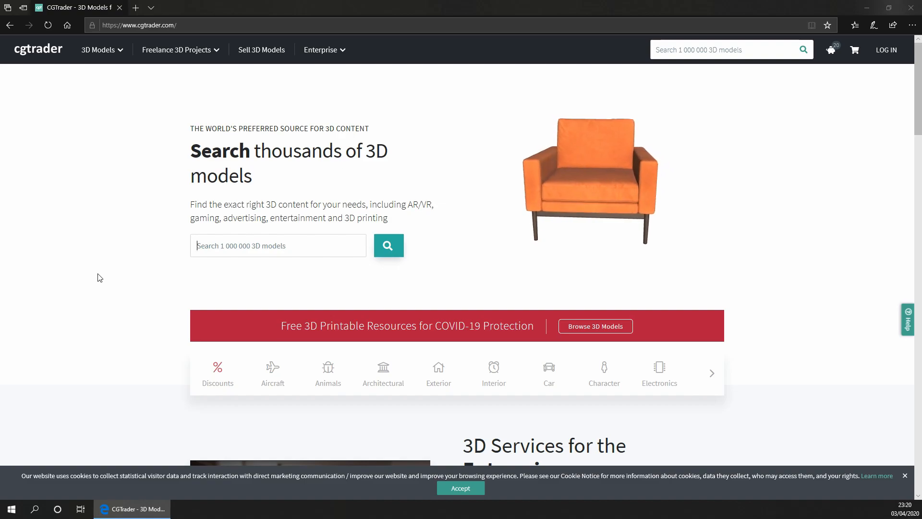
{"action": "type", "text": "house"}
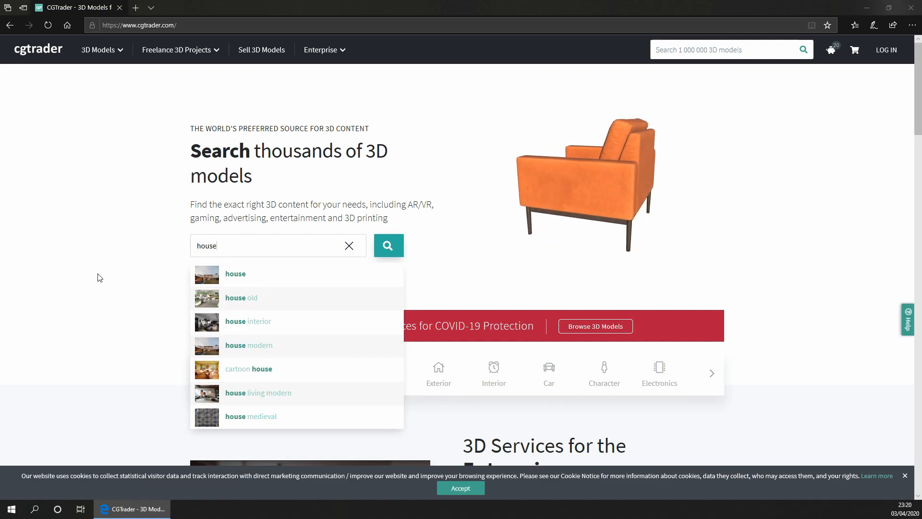
{"action": "key", "text": "Return"}
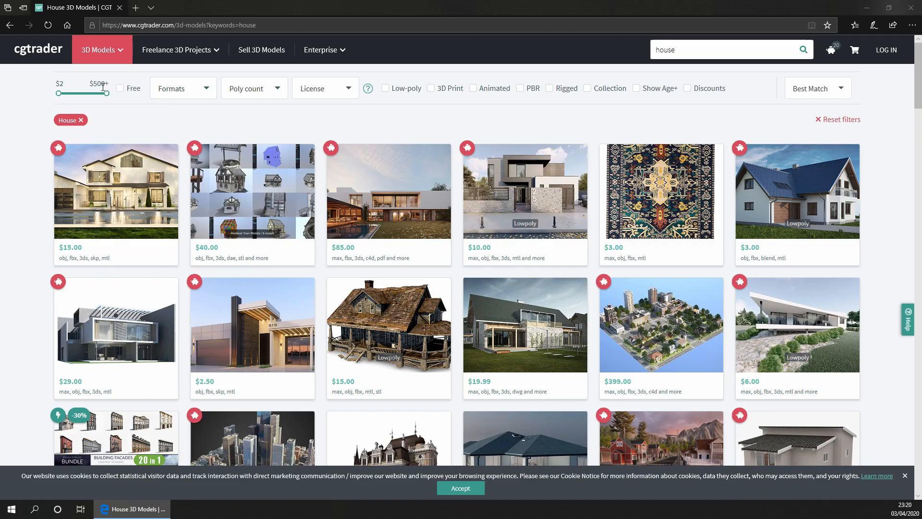
{"action": "left_click", "coordinate": [135, 90]}
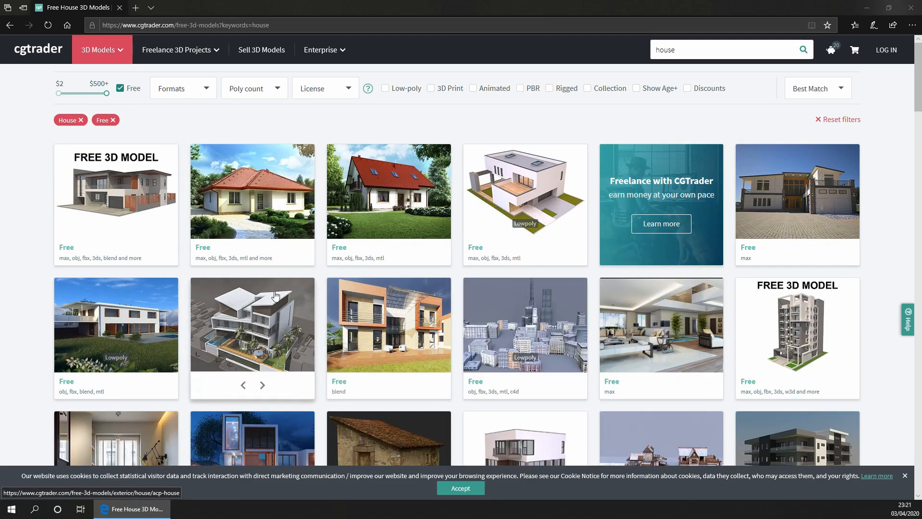
Open the free Old Abandoned Cottage low-poly model from the results and go to its free download page.
{"action": "scroll", "coordinate": [46, 281], "scroll_direction": "down", "scroll_amount": 1}
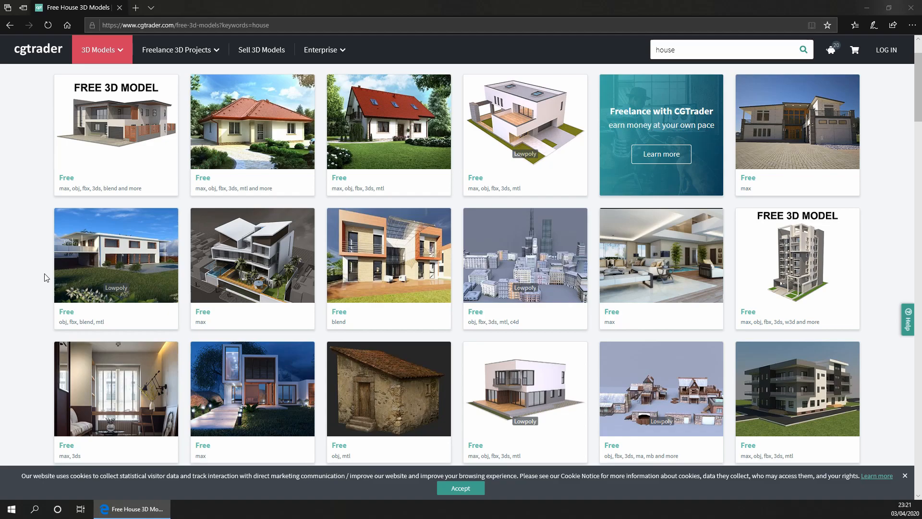
{"action": "scroll", "coordinate": [48, 274], "scroll_direction": "down", "scroll_amount": 8}
{"action": "scroll", "coordinate": [50, 262], "scroll_direction": "down", "scroll_amount": 1}
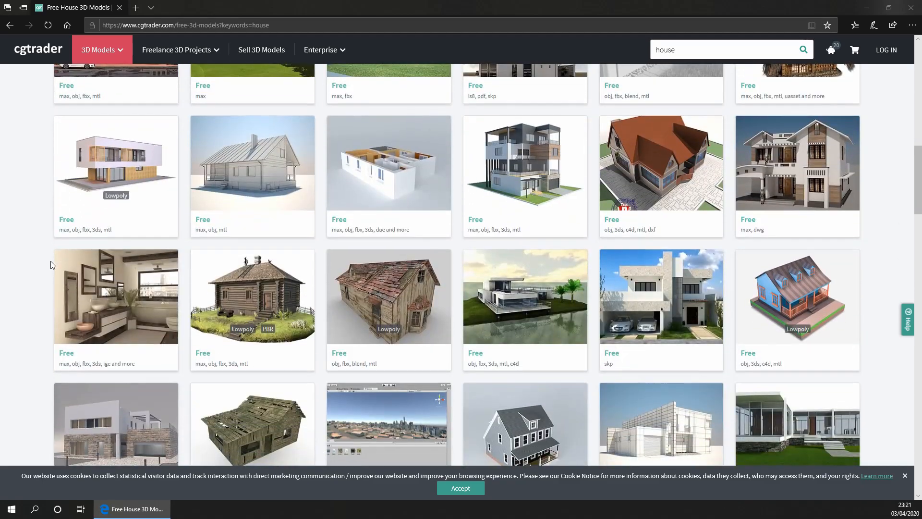
{"action": "left_click", "coordinate": [394, 289]}
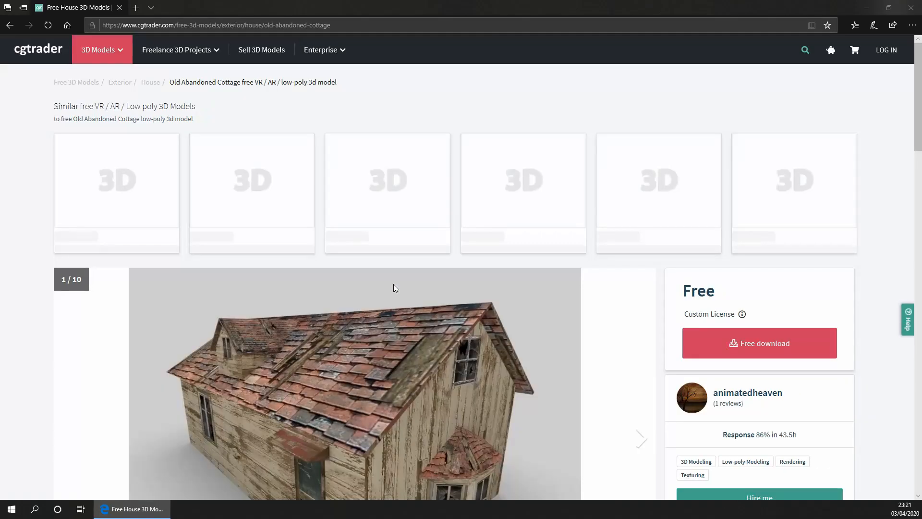
{"action": "scroll", "coordinate": [249, 278], "scroll_direction": "down", "scroll_amount": 3}
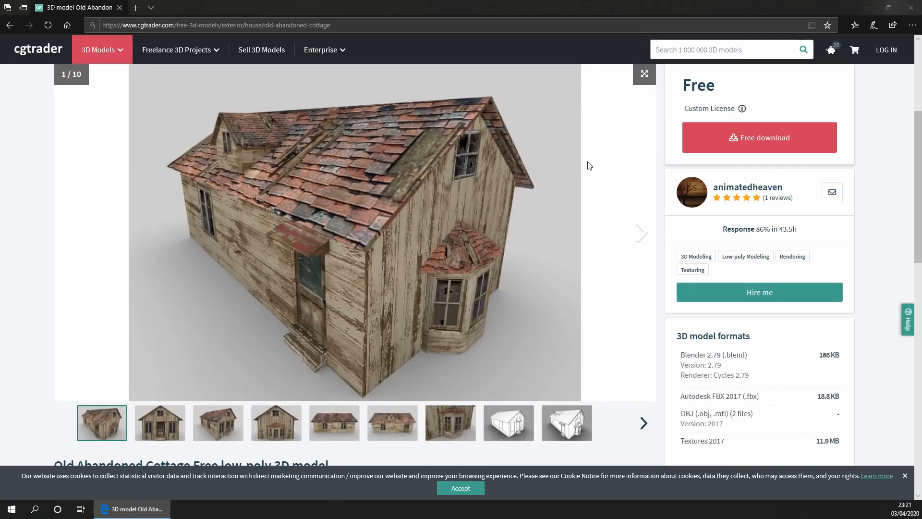
{"action": "left_click", "coordinate": [735, 140]}
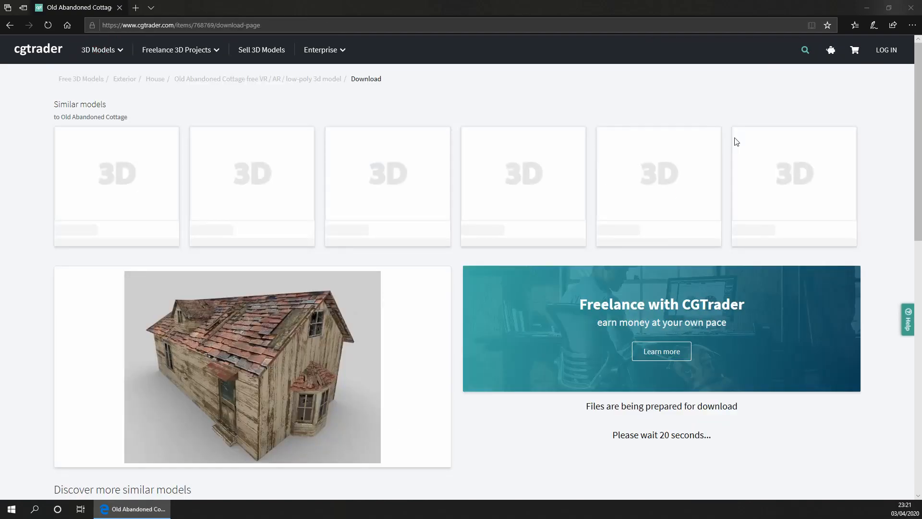
Download and save cottage_fbx.zip from the Old Abandoned Cottage model files.
{"action": "scroll", "coordinate": [434, 290], "scroll_direction": "down", "scroll_amount": 5}
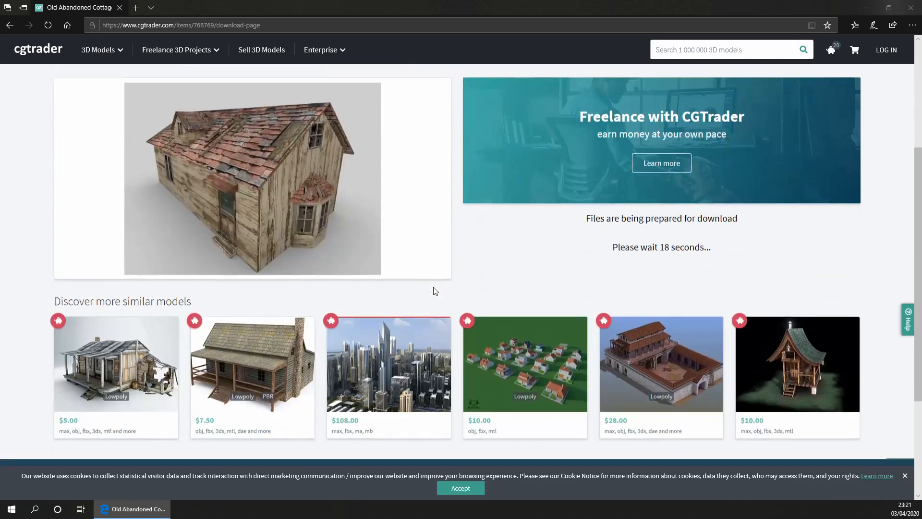
{"action": "scroll", "coordinate": [433, 291], "scroll_direction": "up", "scroll_amount": 5}
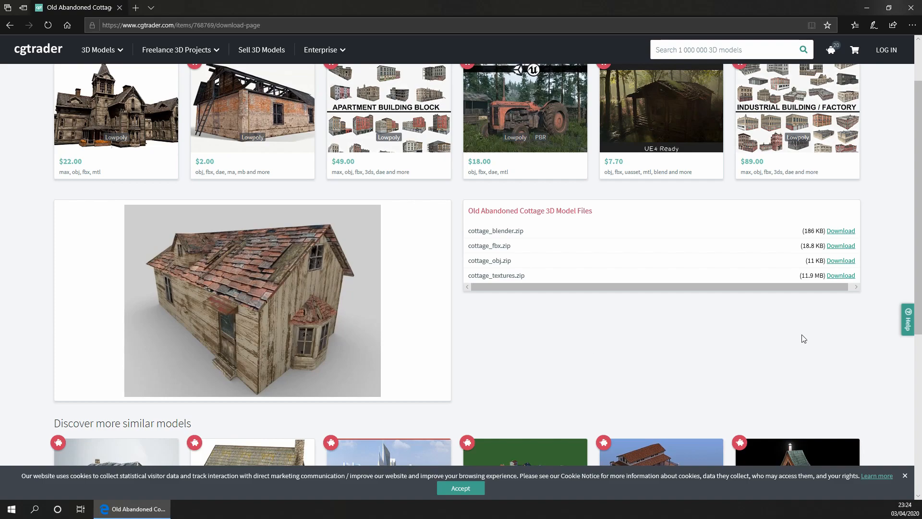
{"action": "left_click", "coordinate": [832, 247]}
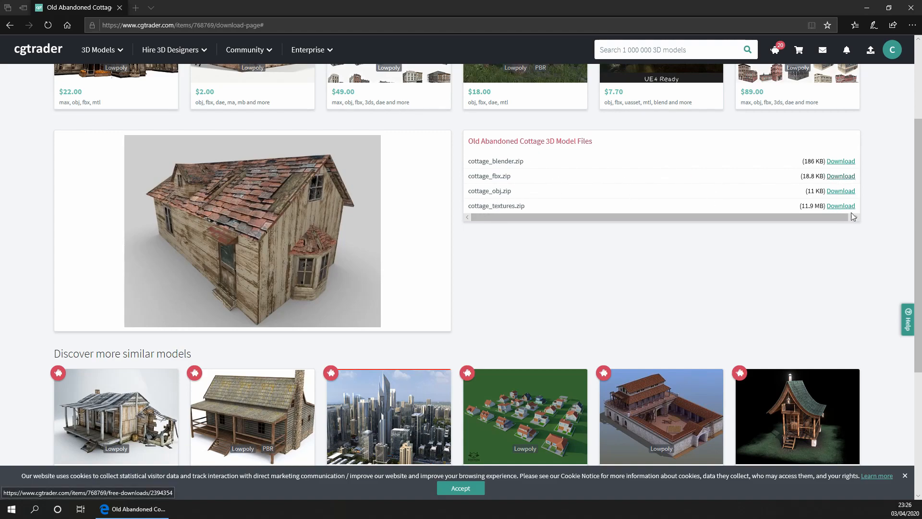
{"action": "left_click", "coordinate": [852, 176]}
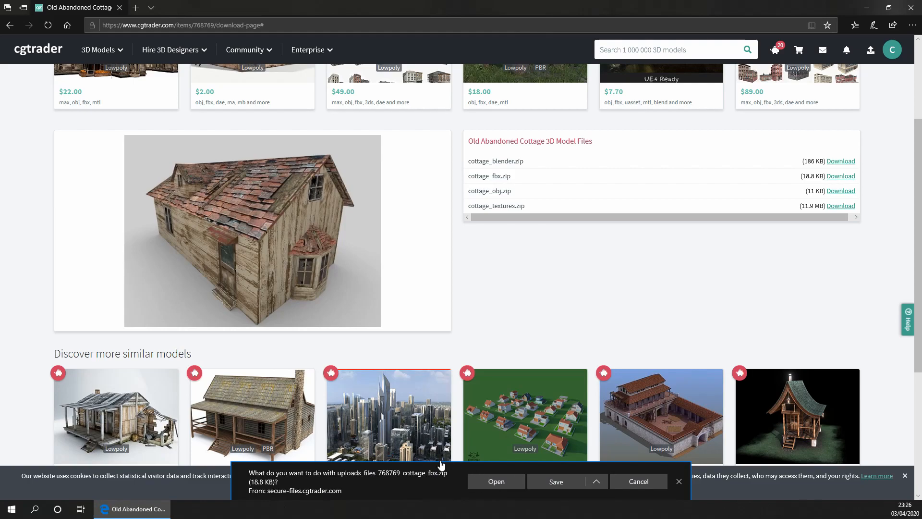
{"action": "left_click", "coordinate": [551, 482]}
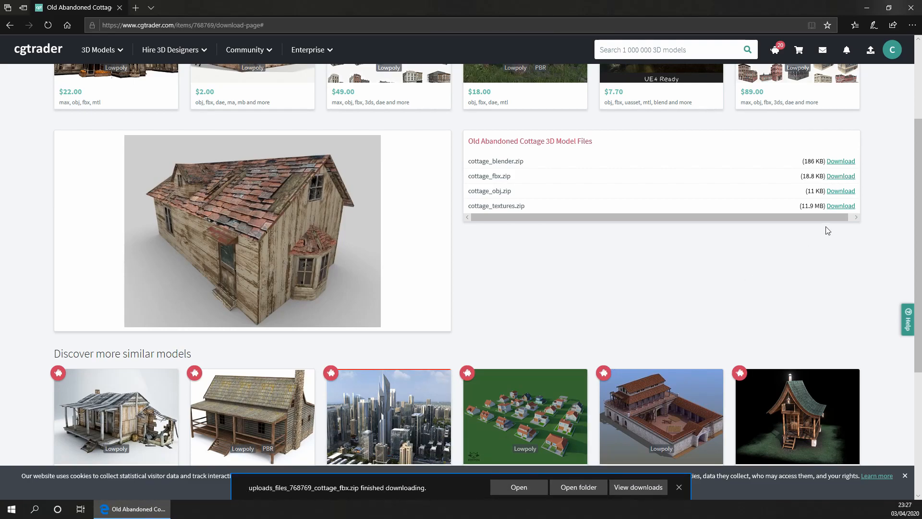
Download and save cottage_textures.zip from the same model files, and close the browser.
{"action": "left_click", "coordinate": [842, 208]}
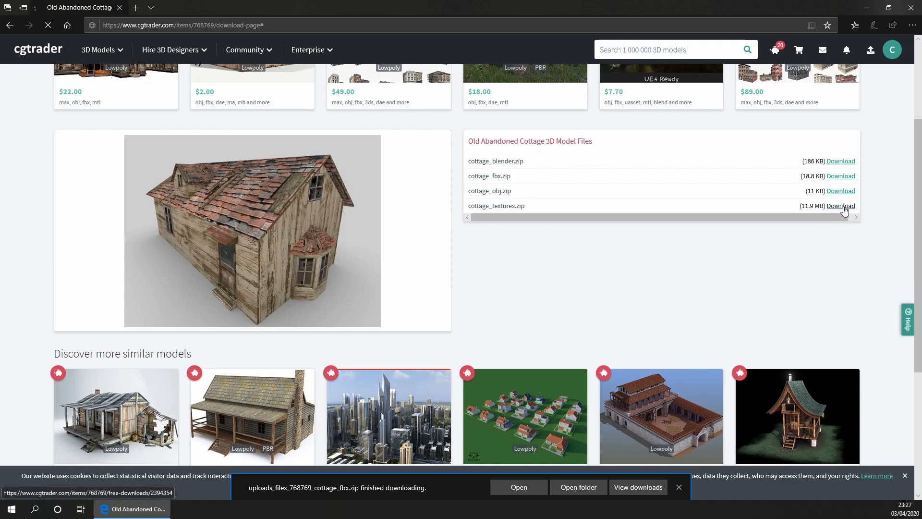
{"action": "left_click", "coordinate": [555, 480]}
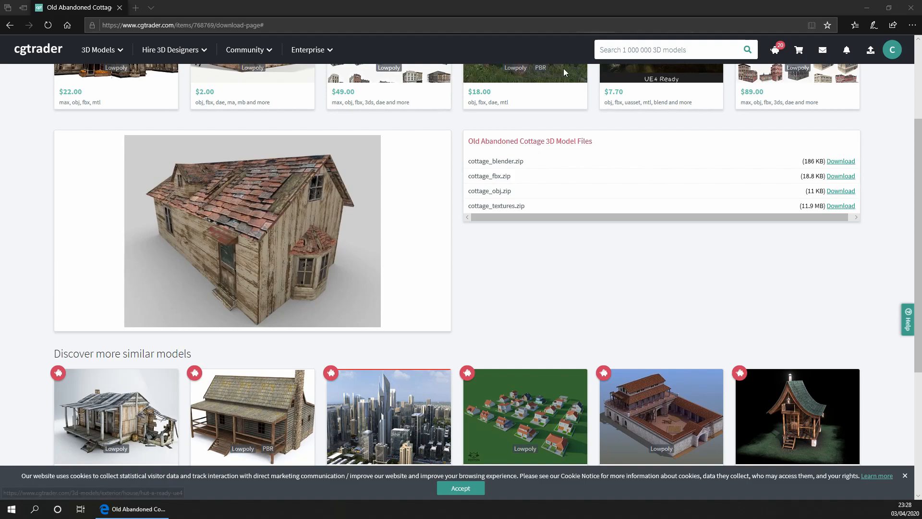
{"action": "mouse_move", "coordinate": [709, 95]}
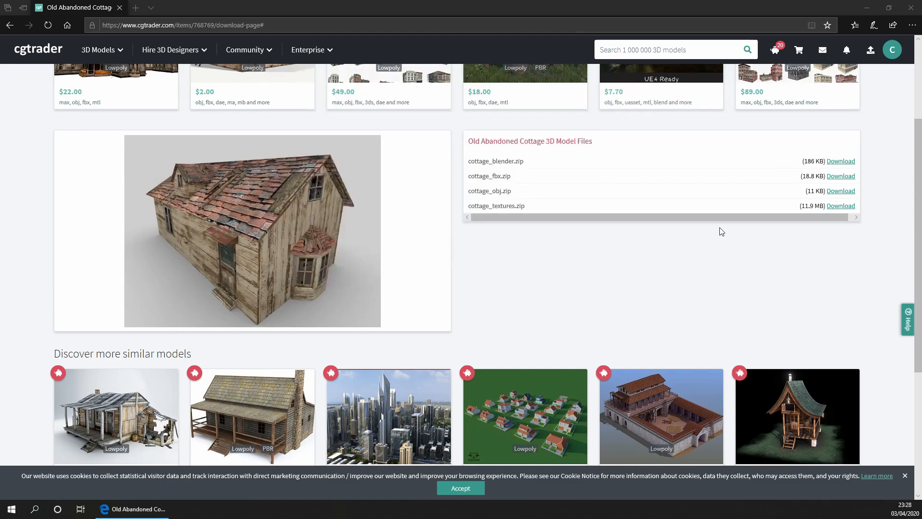
{"action": "left_click", "coordinate": [911, 8]}
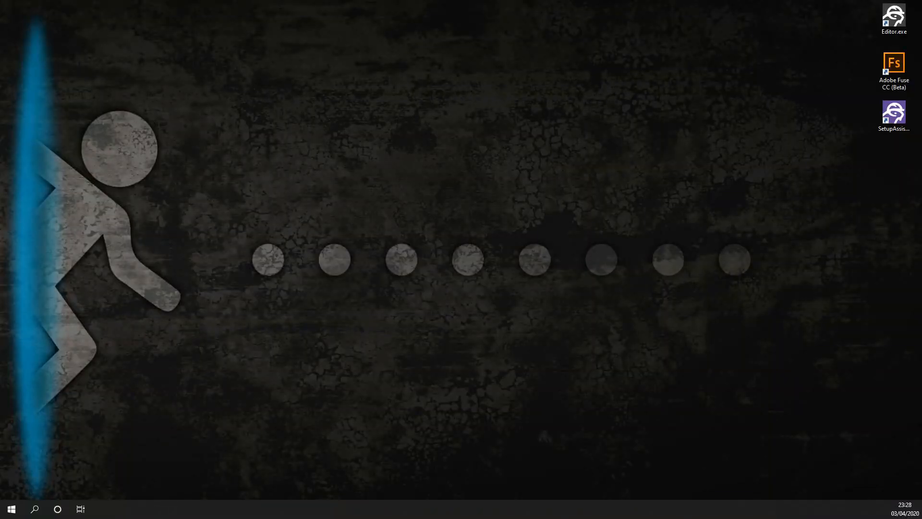
Extract uploads_files_768769_cottage_fbx.zip in the Assets folder to its default destination and close the extracted folder's window.
{"action": "left_click_drag", "start_coordinate": [0, 106], "coordinate": [263, 74]}
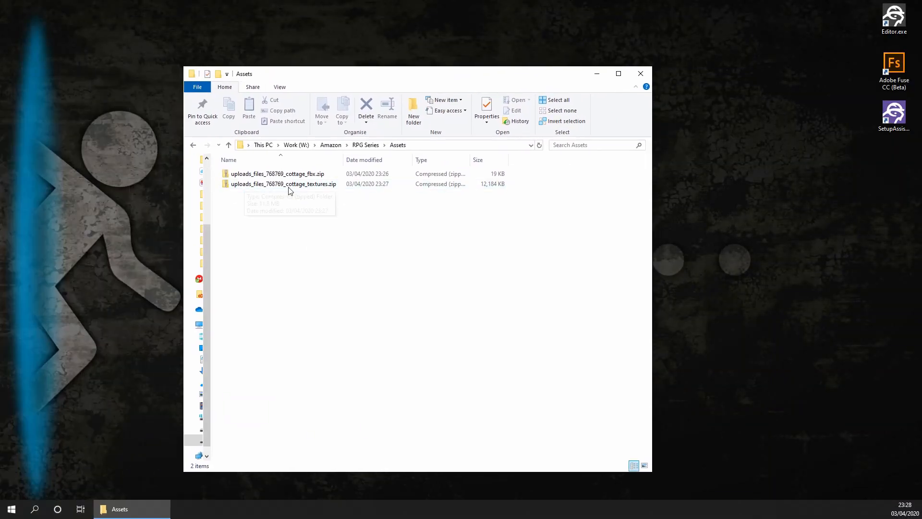
{"action": "left_click", "coordinate": [330, 175]}
{"action": "right_click", "coordinate": [332, 177]}
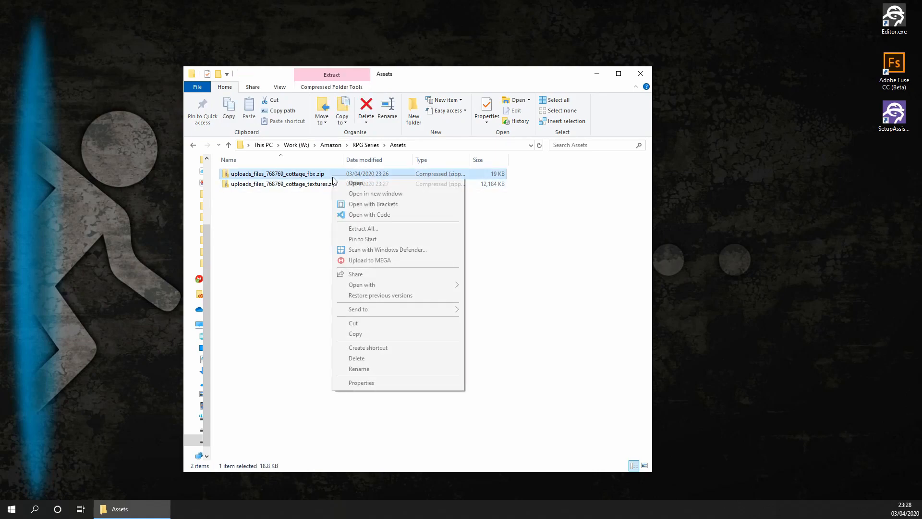
{"action": "left_click", "coordinate": [369, 230]}
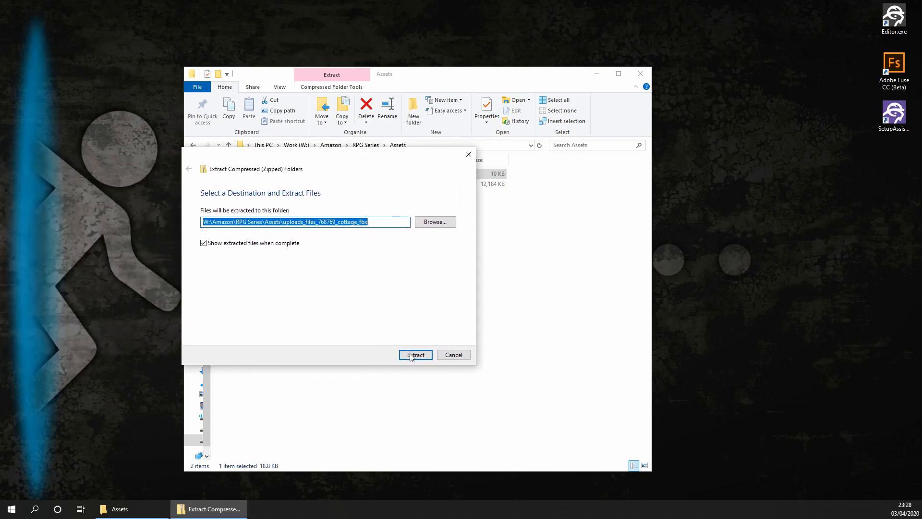
{"action": "left_click", "coordinate": [413, 355]}
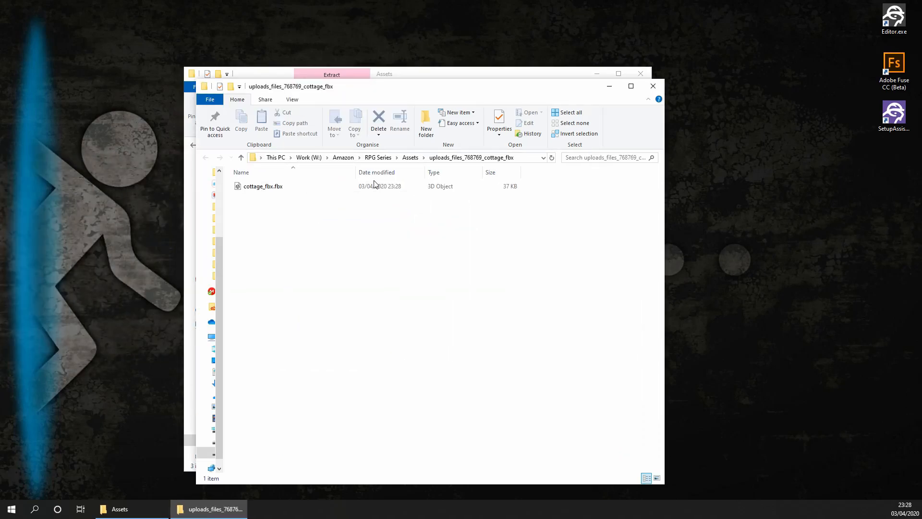
{"action": "left_click", "coordinate": [654, 86]}
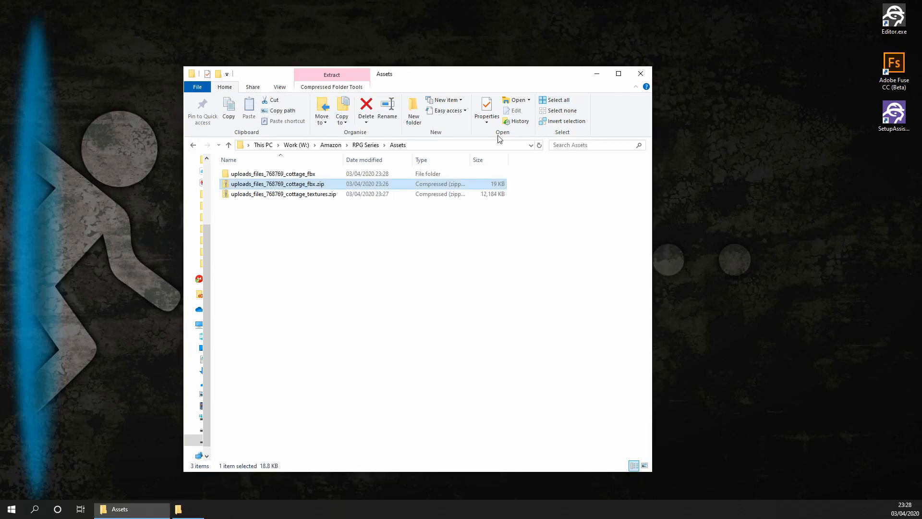
Extract uploads_files_768769_cottage_textures.zip in the Assets folder to its default destination.
{"action": "right_click", "coordinate": [347, 195]}
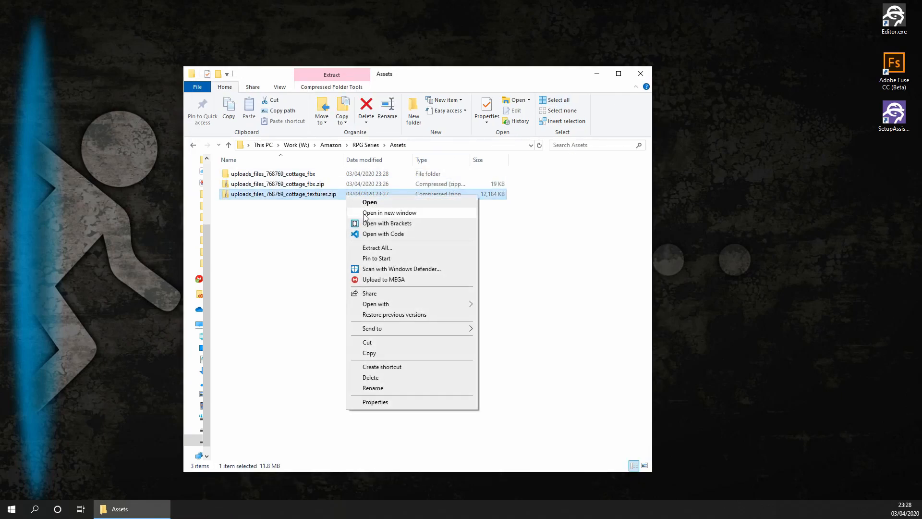
{"action": "left_click", "coordinate": [377, 248]}
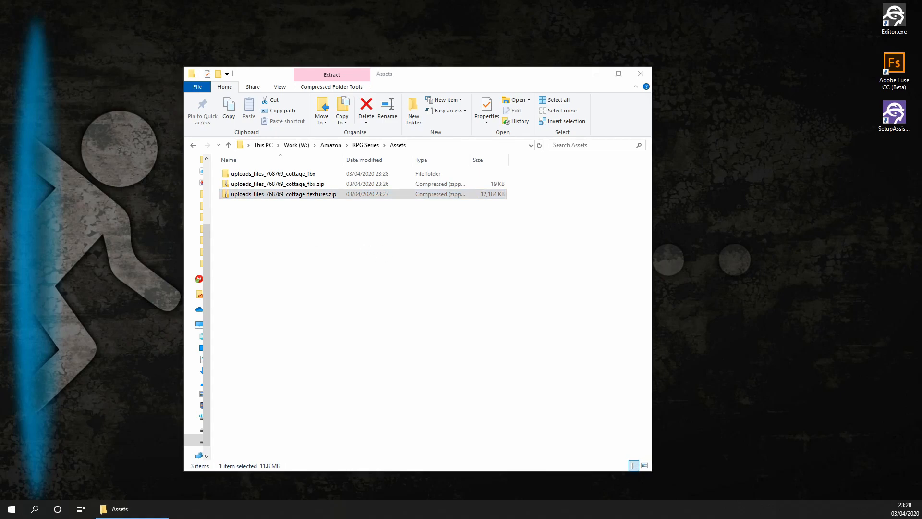
{"action": "left_click", "coordinate": [355, 349]}
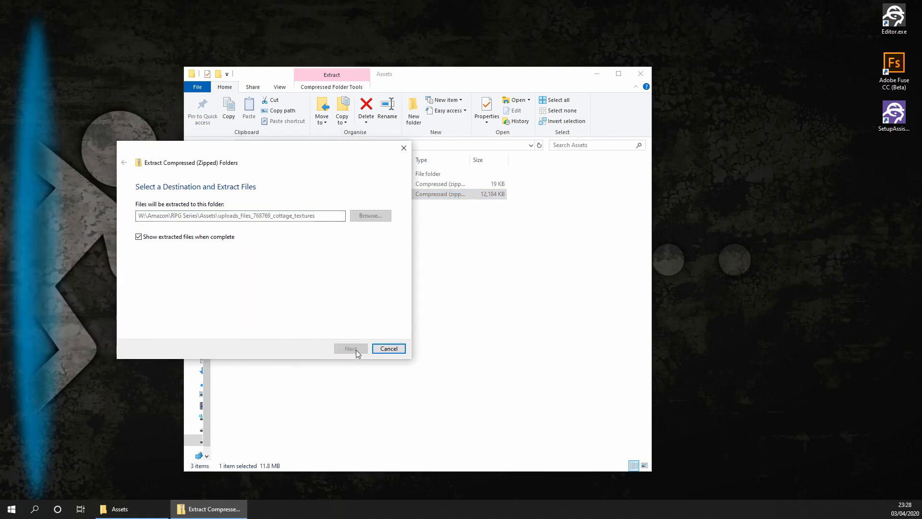
Delete both cottage zip archives from the Assets folder and close the extracted textures folder's window.
{"action": "left_click_drag", "start_coordinate": [518, 10], "coordinate": [631, 118]}
{"action": "left_click_drag", "start_coordinate": [403, 77], "coordinate": [297, 78]}
{"action": "left_click", "coordinate": [191, 234]}
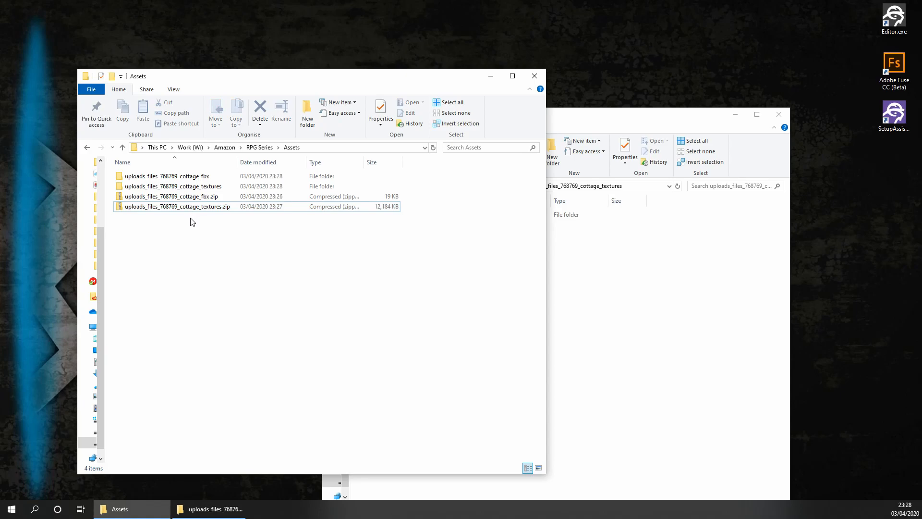
{"action": "left_click_drag", "start_coordinate": [192, 222], "coordinate": [193, 196]}
{"action": "key", "text": "Delete"}
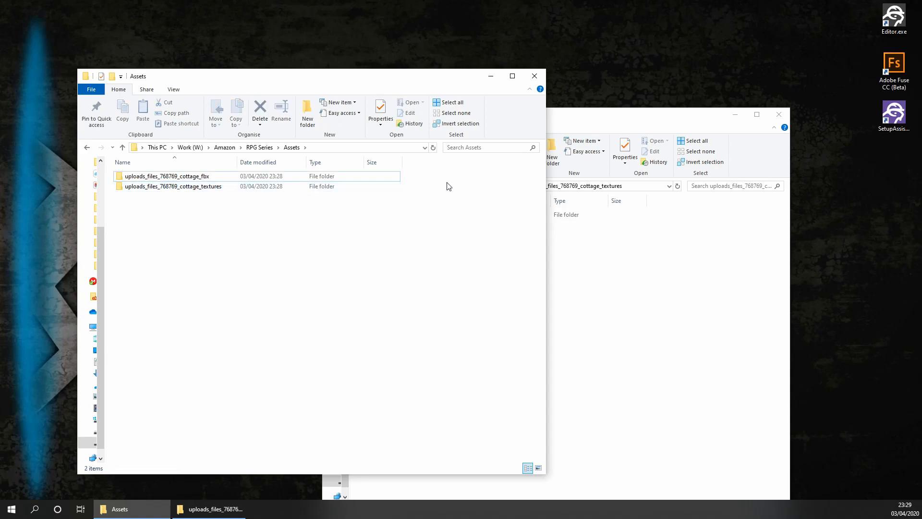
{"action": "left_click", "coordinate": [671, 119]}
{"action": "left_click", "coordinate": [779, 115]}
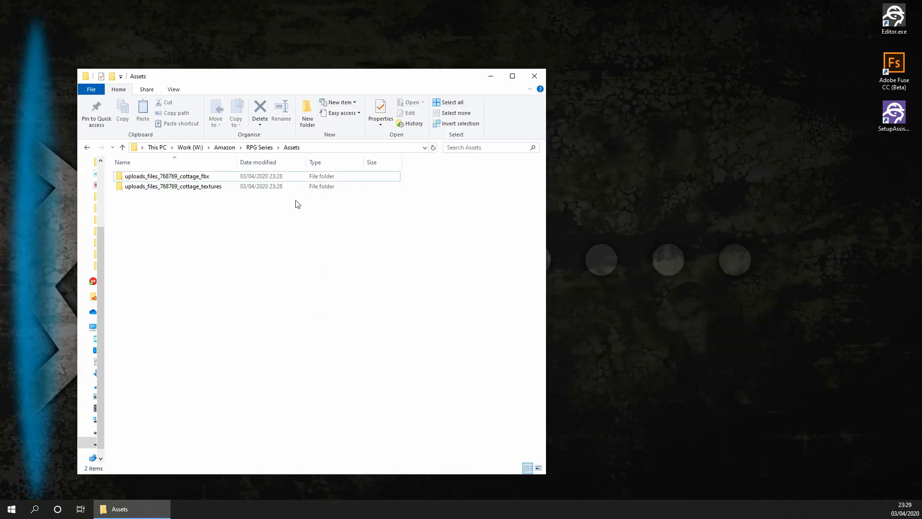
Examine the texture files inside the extracted cottage_textures folder and return to its parent folder.
{"action": "double_click", "coordinate": [253, 187]}
{"action": "double_click", "coordinate": [180, 178]}
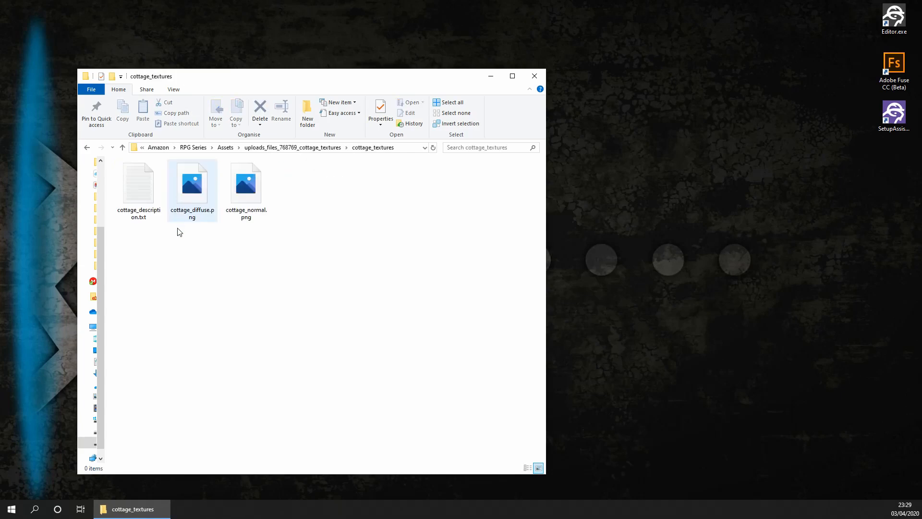
{"action": "key", "text": "BackSpace"}
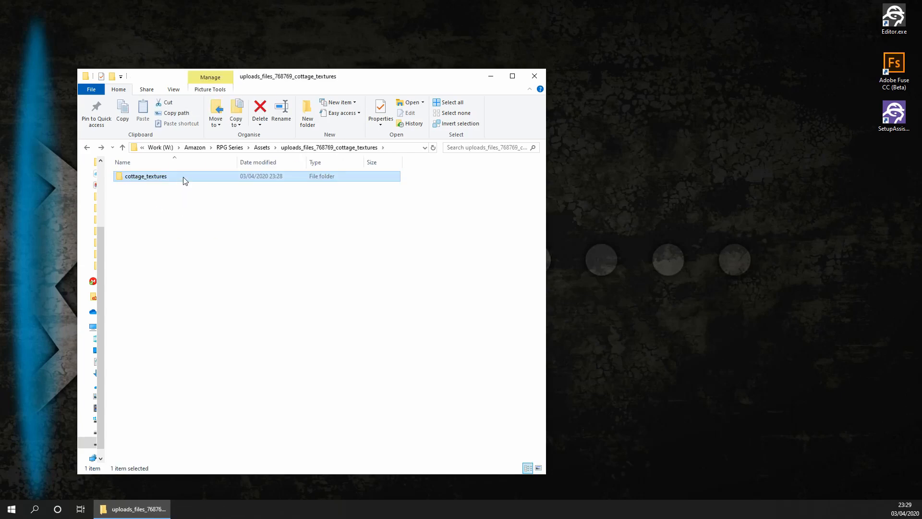
{"action": "key", "text": "BackSpace"}
{"action": "double_click", "coordinate": [182, 177]}
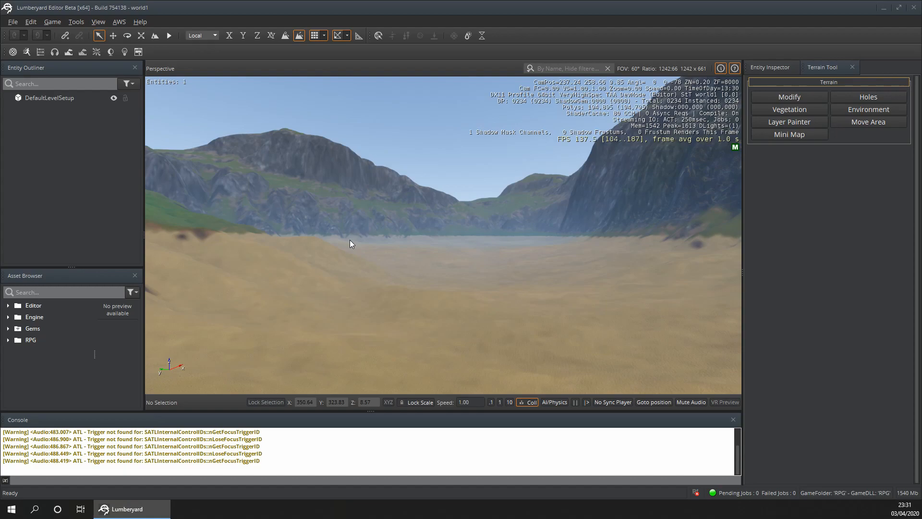
Switch to File Explorer and move cottage_fbx.fbx from the extracted uploads_files_768769_cottage_fbx folder into the Assets folder.
{"action": "right_click_drag", "start_coordinate": [492, 256], "coordinate": [547, 247]}
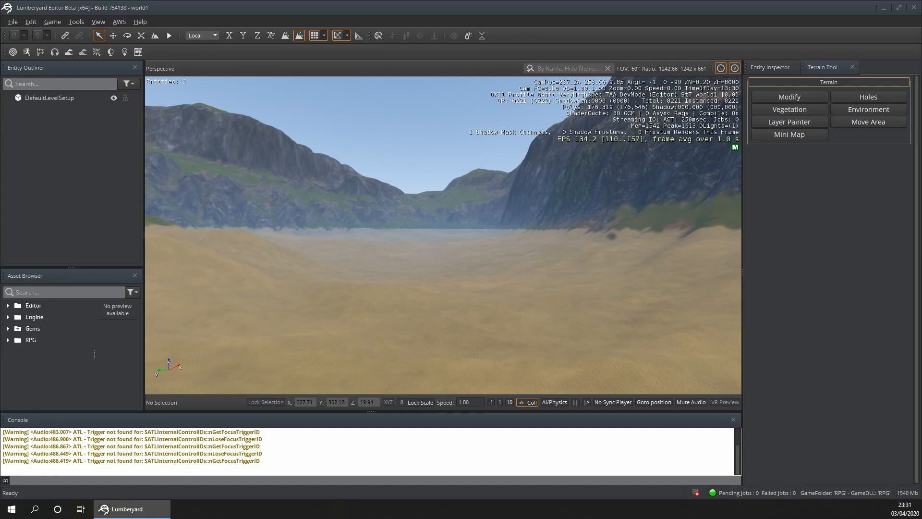
{"action": "left_click_drag", "start_coordinate": [0, 97], "coordinate": [396, 52]}
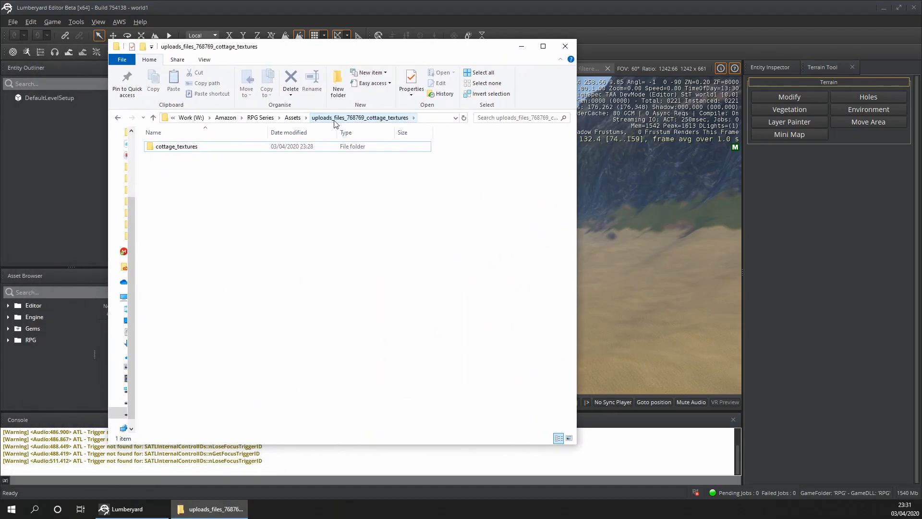
{"action": "left_click", "coordinate": [292, 117]}
{"action": "left_click", "coordinate": [228, 147]}
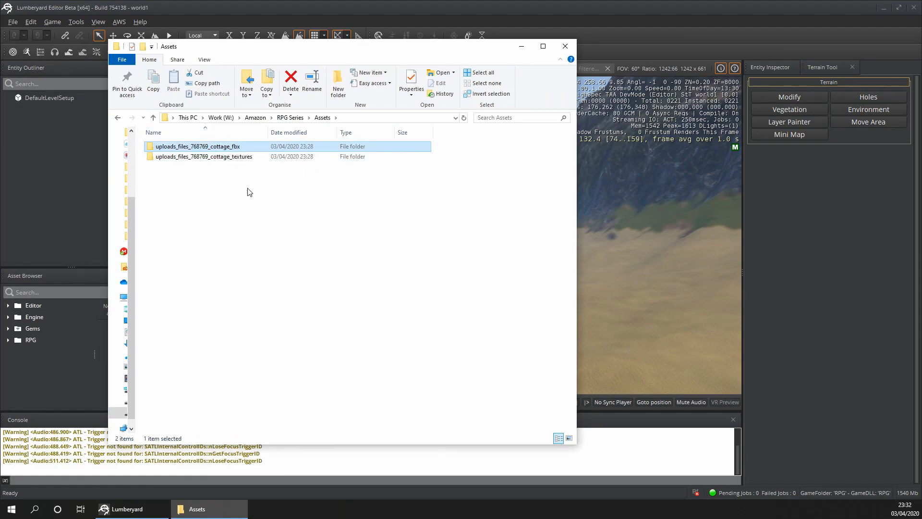
{"action": "double_click", "coordinate": [244, 147]}
{"action": "left_click", "coordinate": [243, 147]}
{"action": "key", "text": "ctrl+x"}
{"action": "left_click", "coordinate": [323, 118]}
{"action": "key", "text": "ctrl+v"}
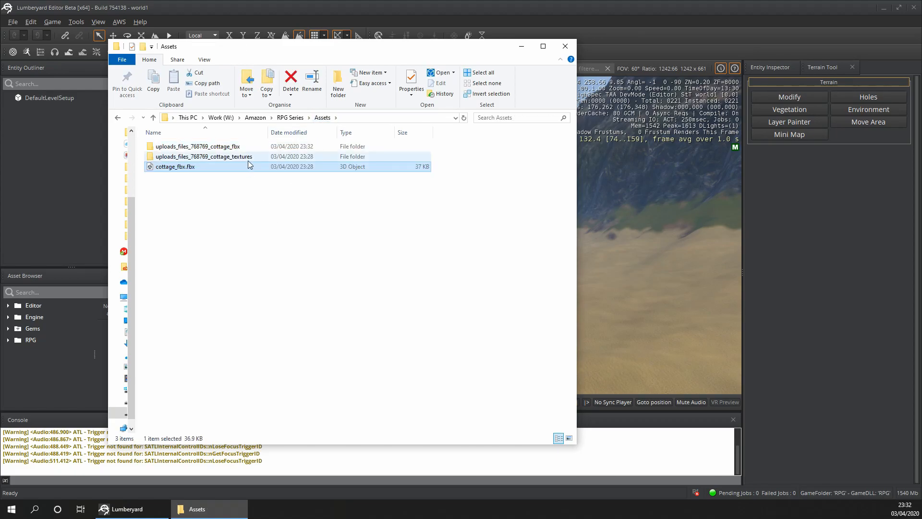
Move cottage_diffuse.png and cottage_normal.png from the extracted cottage_textures folder into the Assets folder.
{"action": "double_click", "coordinate": [248, 159]}
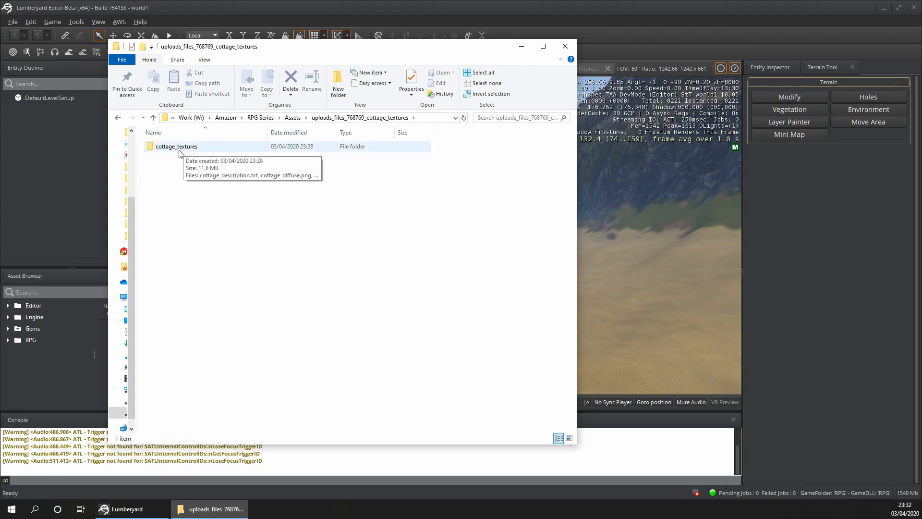
{"action": "double_click", "coordinate": [179, 151]}
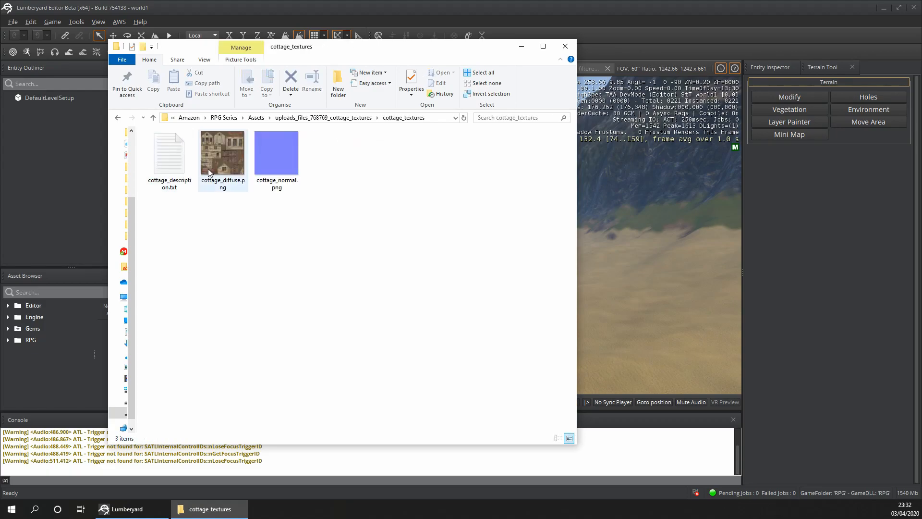
{"action": "left_click", "coordinate": [229, 164]}
{"action": "left_click", "coordinate": [281, 169], "text": "ctrl"}
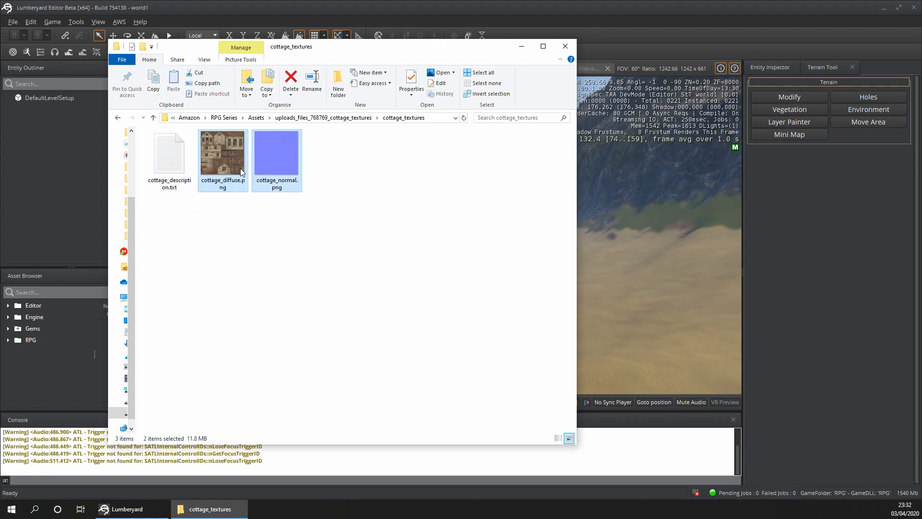
{"action": "left_click", "coordinate": [256, 117]}
{"action": "left_click", "coordinate": [234, 225]}
{"action": "key", "text": "ctrl+v"}
{"action": "left_click", "coordinate": [222, 237]}
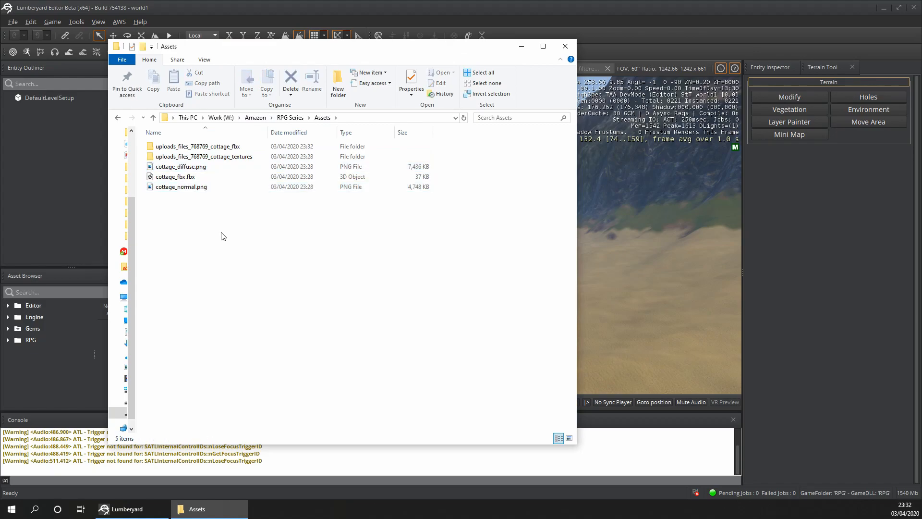
Delete the uploads_files_768769_cottage_fbx and uploads_files_768769_cottage_textures folders from the Assets folder.
{"action": "left_click", "coordinate": [206, 157]}
{"action": "left_click", "coordinate": [196, 148], "text": "ctrl"}
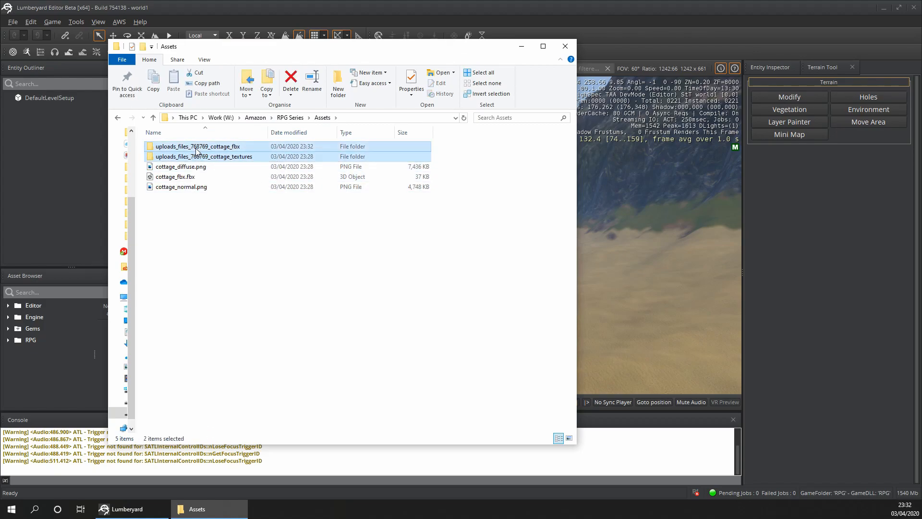
{"action": "key", "text": "Delete"}
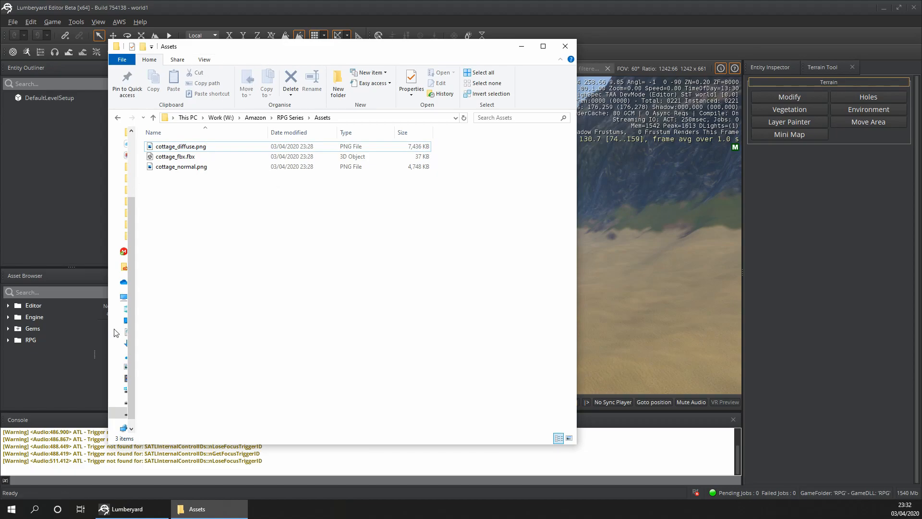
Narrow the Assets window, place it clear of the Lumberyard viewport, and drop the three cottage files into the editor for import.
{"action": "left_click_drag", "start_coordinate": [107, 302], "coordinate": [263, 301]}
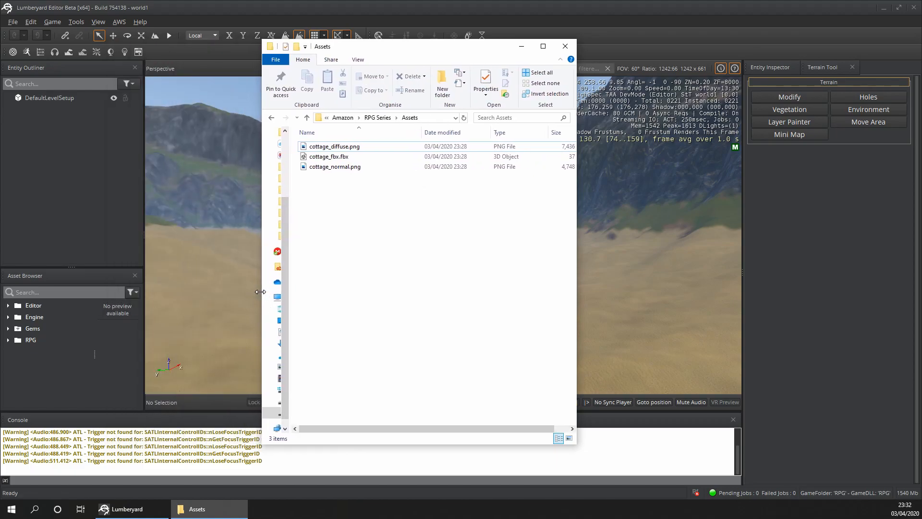
{"action": "left_click_drag", "start_coordinate": [416, 43], "coordinate": [743, 36]}
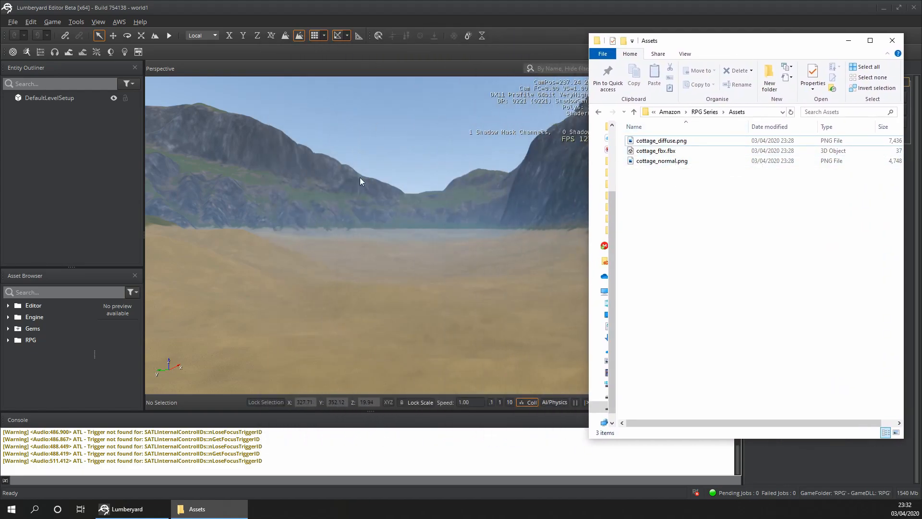
{"action": "left_click_drag", "start_coordinate": [685, 197], "coordinate": [335, 206]}
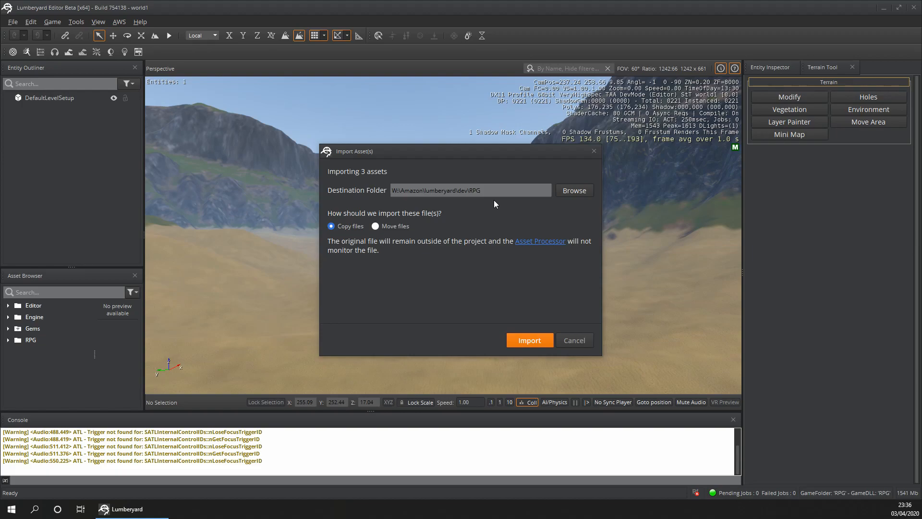
Import the three cottage assets into the RPG folder with Move files, then check the Asset Processor status and close it.
{"action": "left_click", "coordinate": [375, 226]}
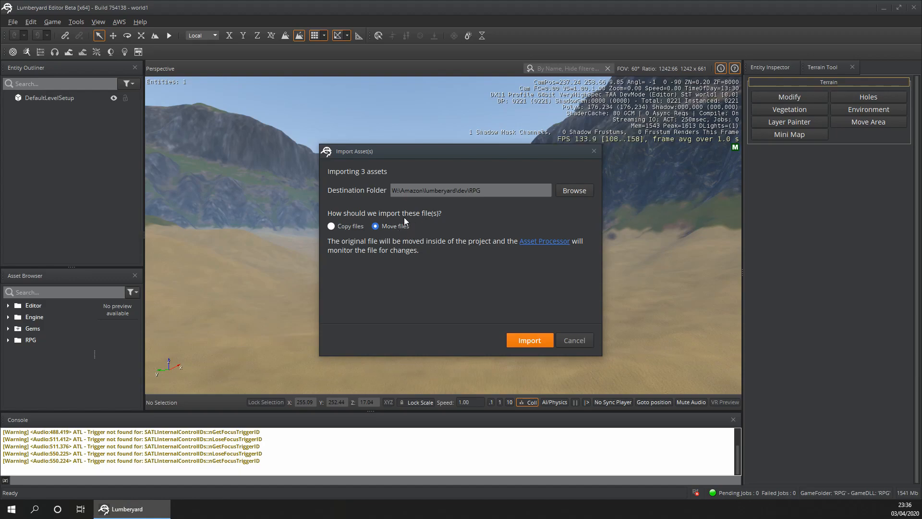
{"action": "left_click", "coordinate": [530, 341]}
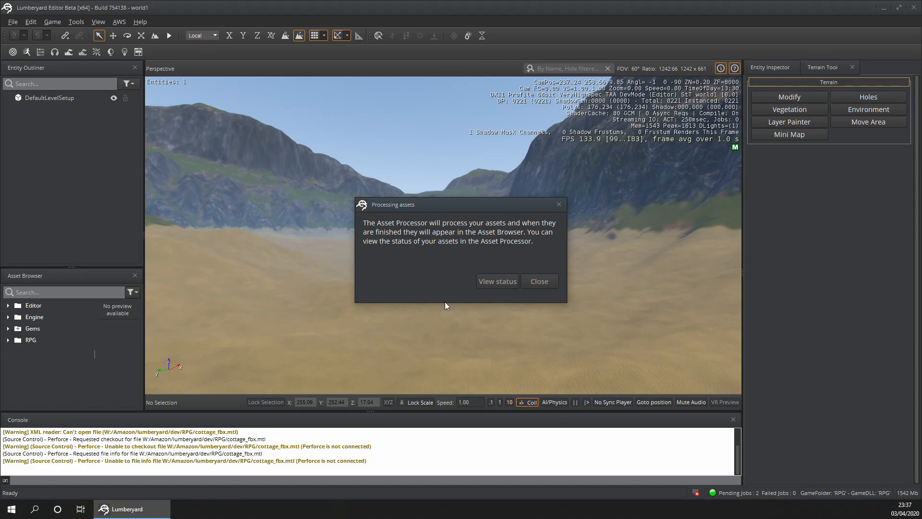
{"action": "left_click", "coordinate": [496, 281]}
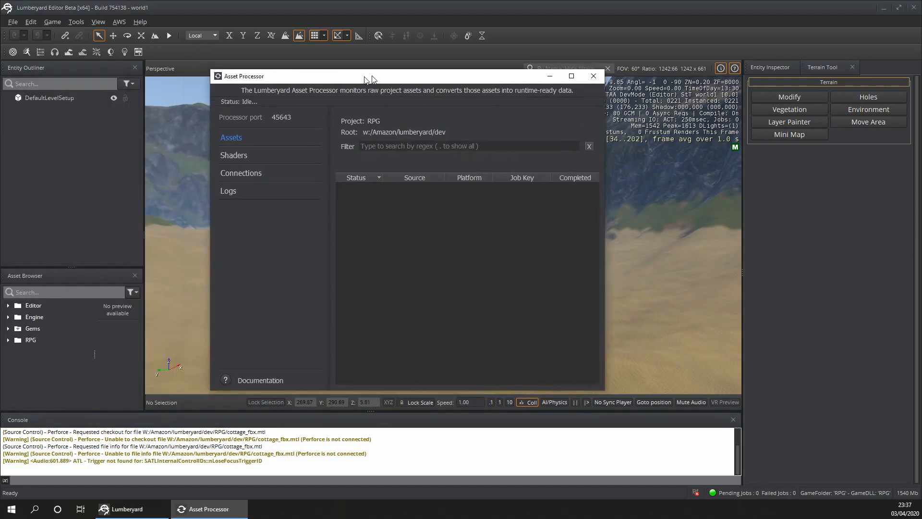
{"action": "left_click", "coordinate": [606, 66]}
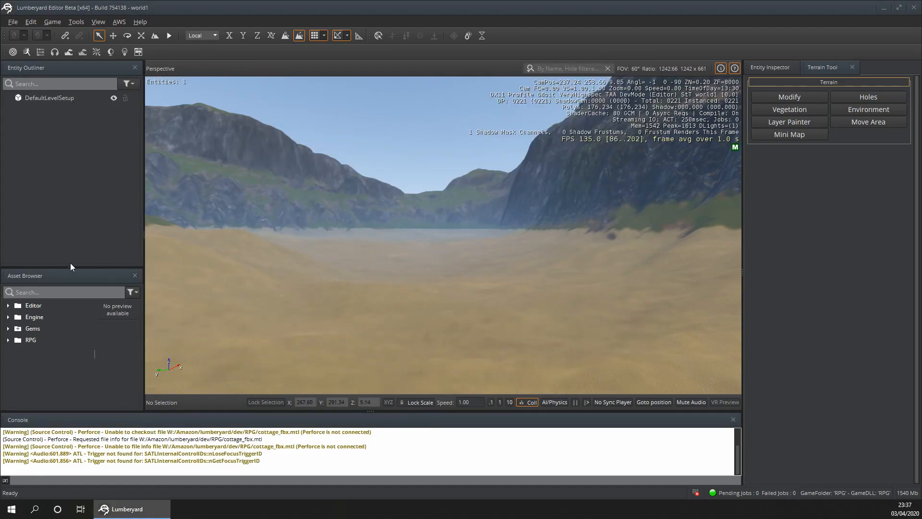
Enlarge the Asset Browser and expand the RPG folder to reach the imported cottage files.
{"action": "left_click_drag", "start_coordinate": [71, 267], "coordinate": [71, 196]}
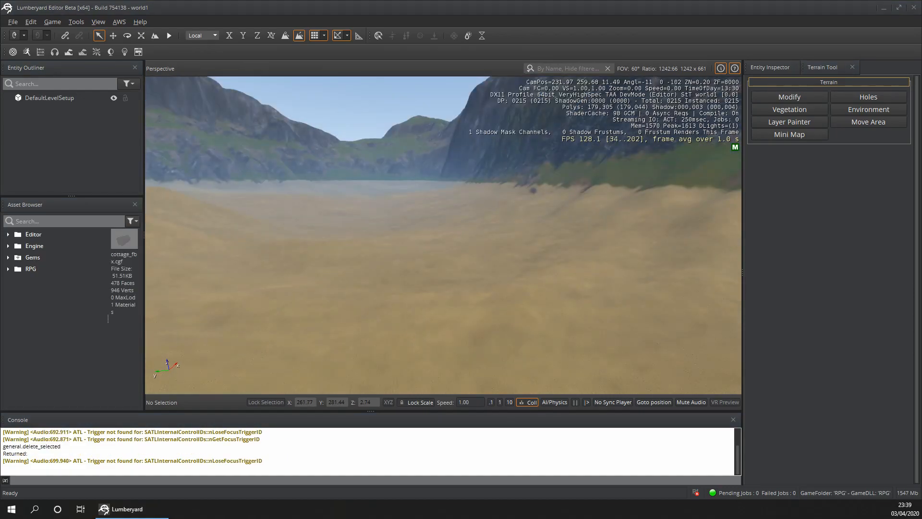
{"action": "left_click", "coordinate": [76, 21]}
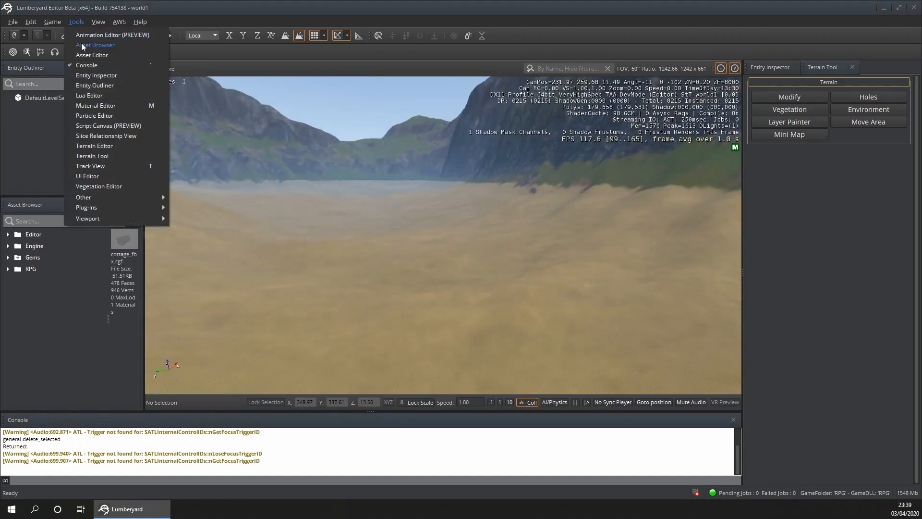
{"action": "left_click", "coordinate": [84, 45]}
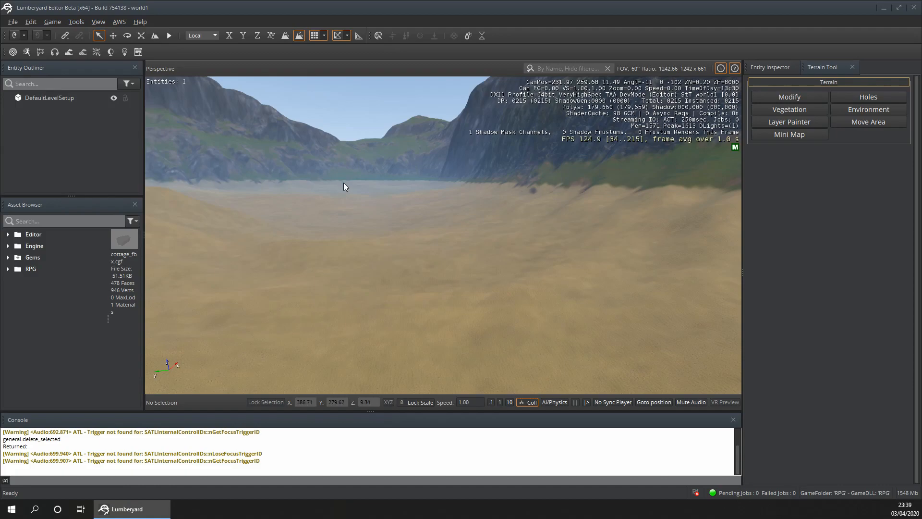
{"action": "left_click", "coordinate": [7, 269]}
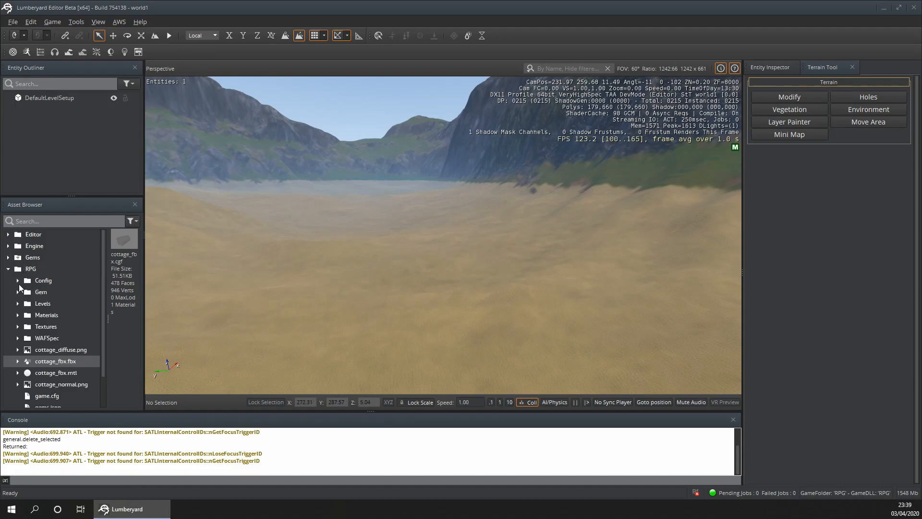
{"action": "scroll", "coordinate": [19, 285], "scroll_direction": "down", "scroll_amount": 1}
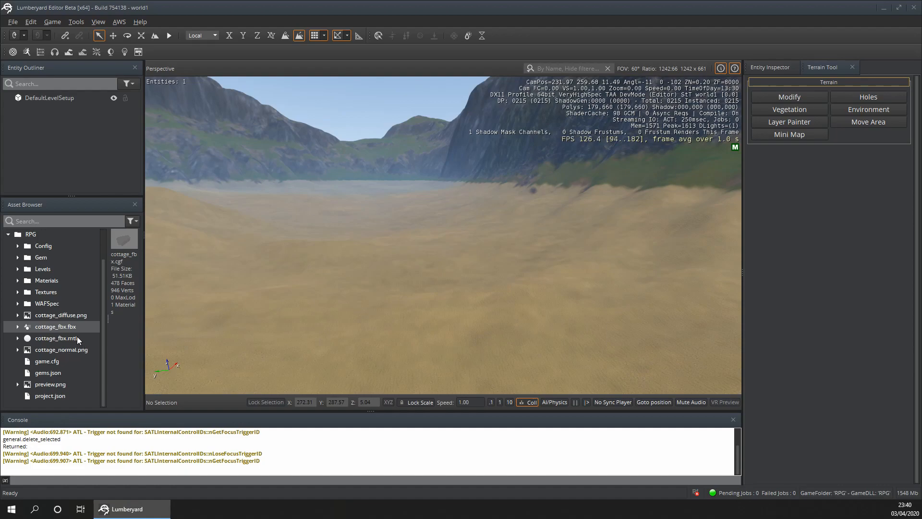
Place the cottage_fbx.fbx model from the RPG folder onto the sandy terrain in the level.
{"action": "left_click", "coordinate": [65, 338]}
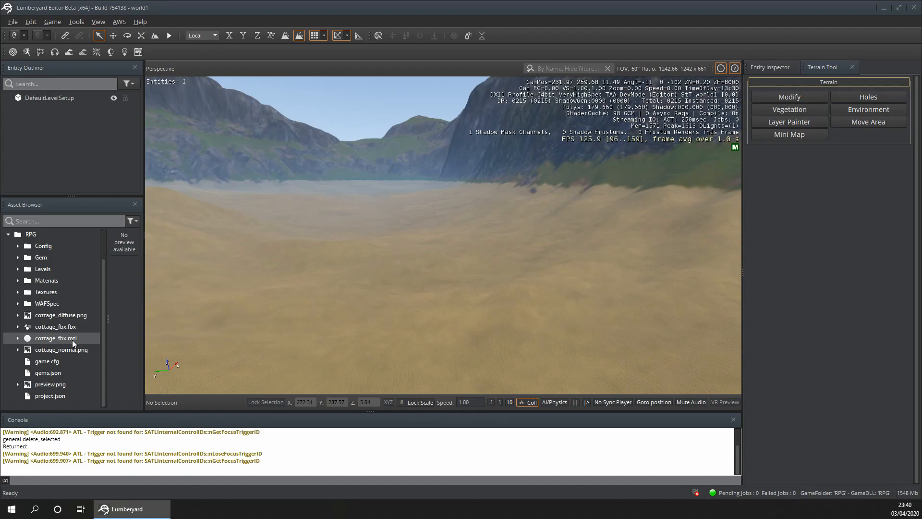
{"action": "left_click", "coordinate": [70, 327]}
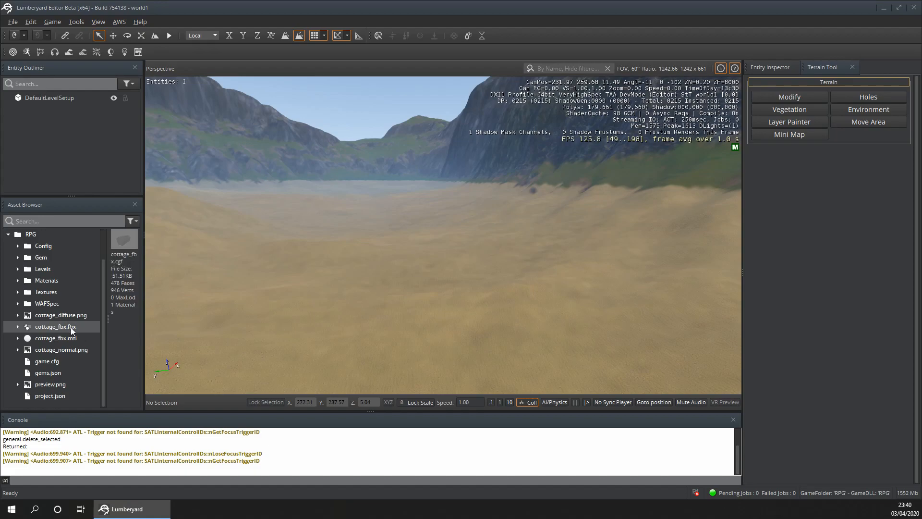
{"action": "left_click_drag", "start_coordinate": [47, 326], "coordinate": [359, 288]}
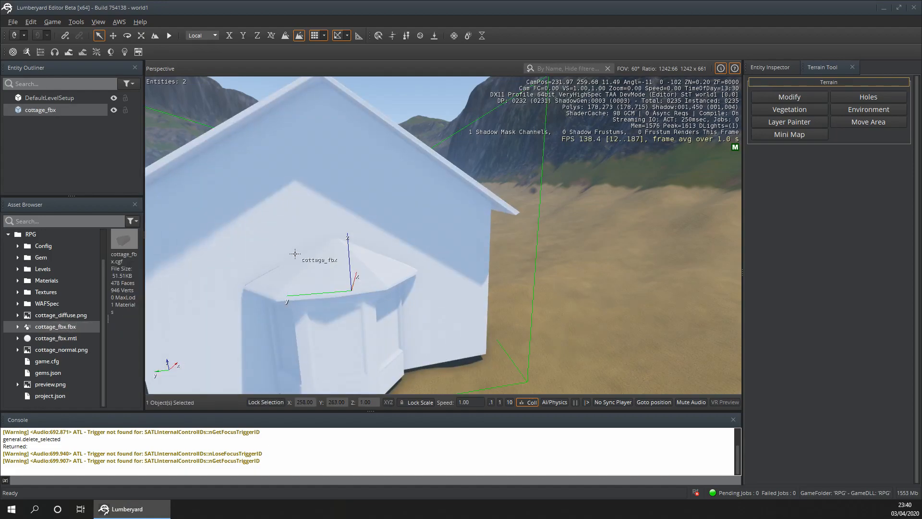
{"action": "scroll", "coordinate": [298, 255], "scroll_direction": "down", "scroll_amount": 5}
{"action": "scroll", "coordinate": [293, 250], "scroll_direction": "down", "scroll_amount": 2}
{"action": "scroll", "coordinate": [403, 255], "scroll_direction": "down", "scroll_amount": 4}
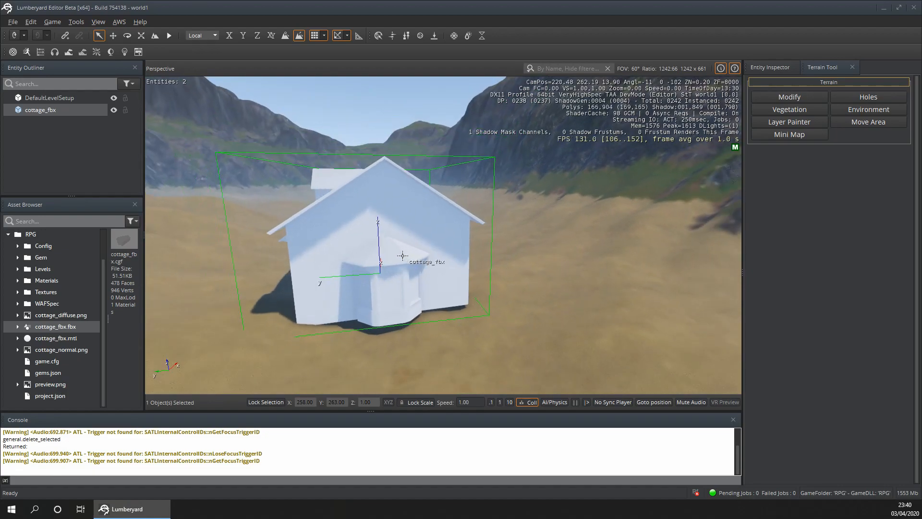
{"action": "scroll", "coordinate": [387, 336], "scroll_direction": "up", "scroll_amount": 5}
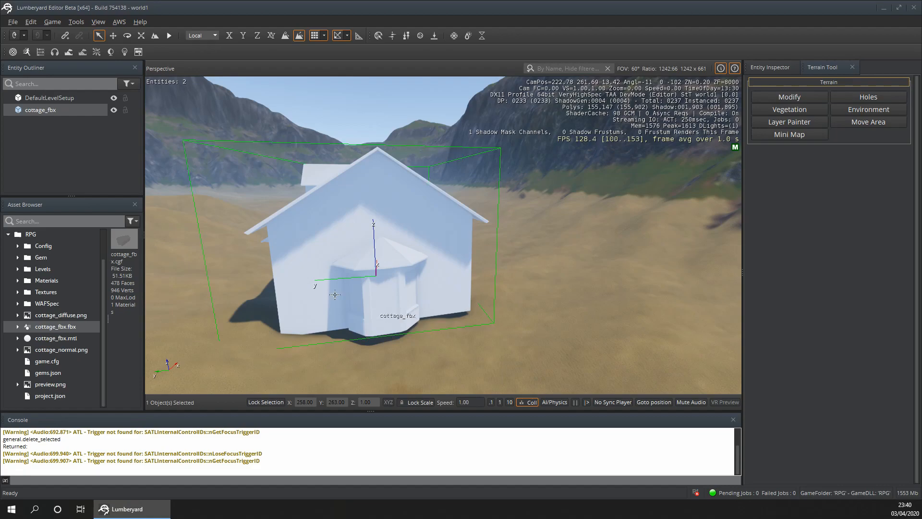
{"action": "scroll", "coordinate": [317, 288], "scroll_direction": "down", "scroll_amount": 5}
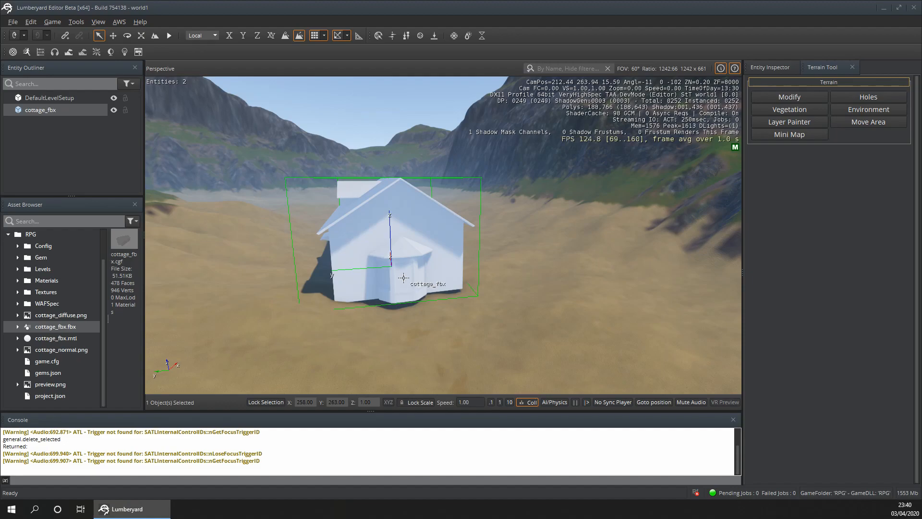
Open cottage_fbx.mtl in the Material Editor and select its cottage_texture submaterial to show the material's properties.
{"action": "double_click", "coordinate": [71, 338]}
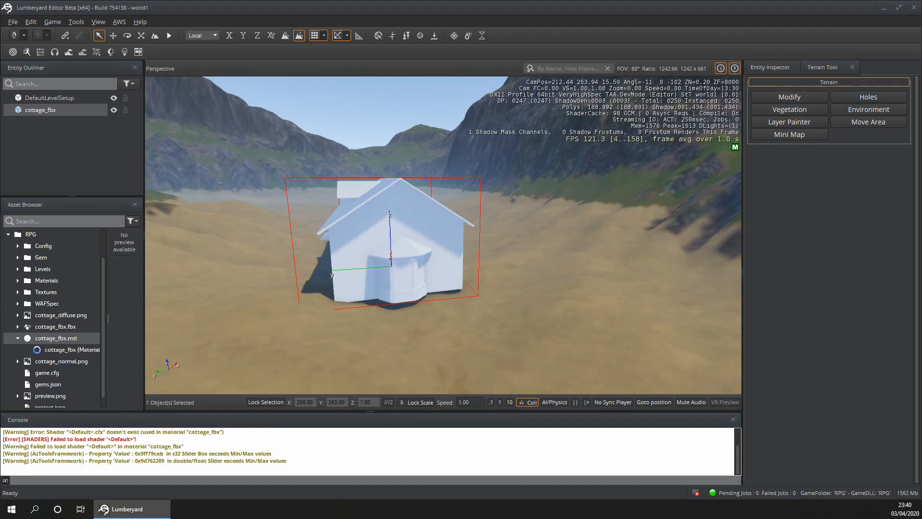
{"action": "left_click_drag", "start_coordinate": [0, 56], "coordinate": [258, 90]}
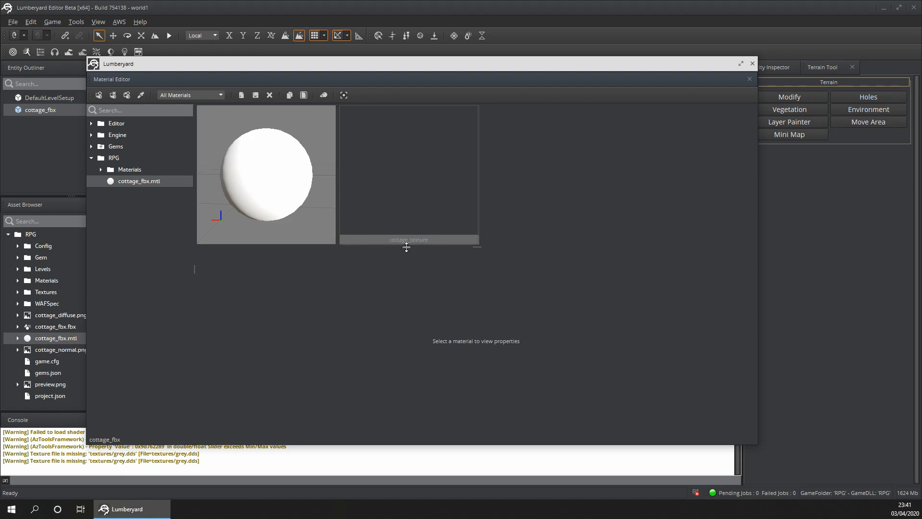
{"action": "left_click", "coordinate": [411, 191]}
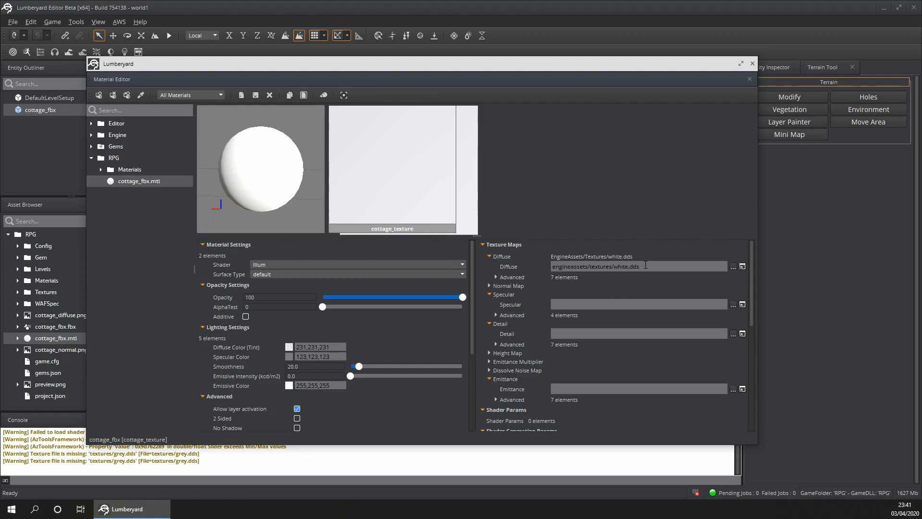
Assign cottage_diffuse.png from the RPG folder as the cottage_texture submaterial's diffuse texture.
{"action": "mouse_move", "coordinate": [646, 268]}
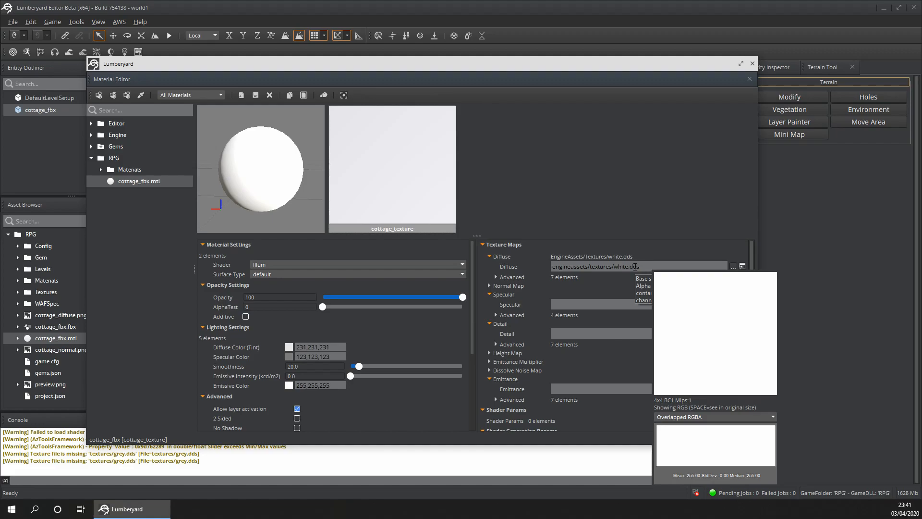
{"action": "left_click", "coordinate": [734, 267]}
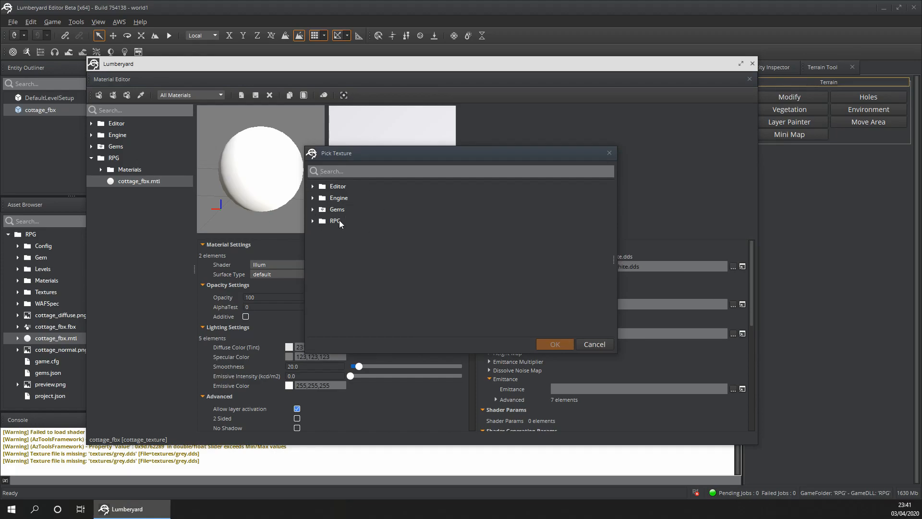
{"action": "left_click", "coordinate": [312, 221]}
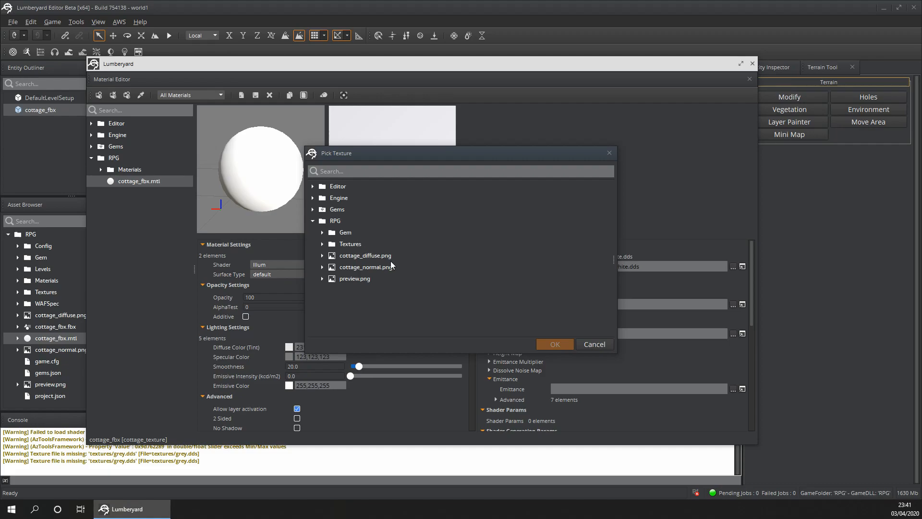
{"action": "left_click", "coordinate": [375, 256]}
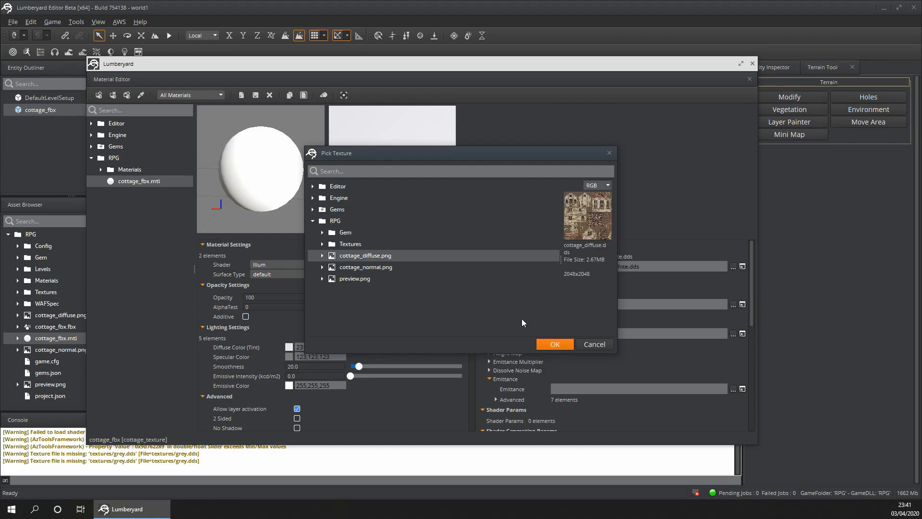
{"action": "left_click", "coordinate": [554, 344]}
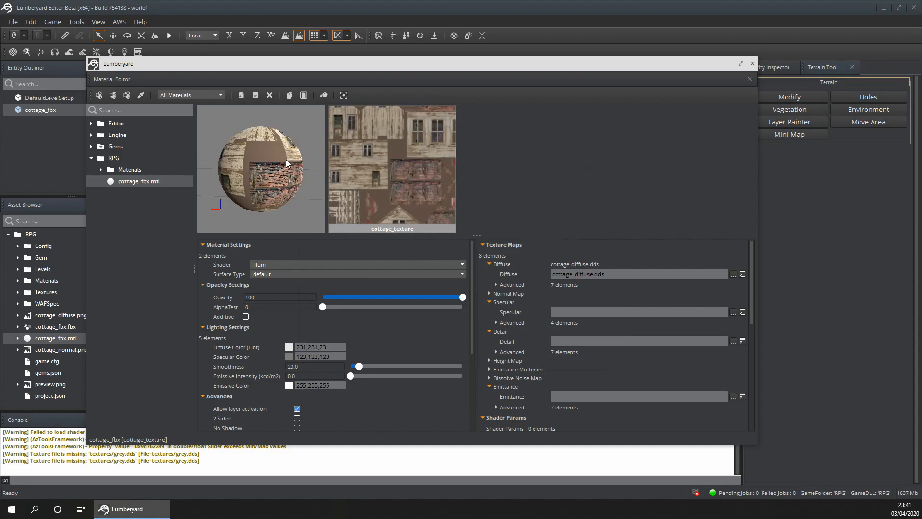
Assign cottage_normal.png as the submaterial's normal map, then save the material and close the Material Editor.
{"action": "left_click", "coordinate": [489, 293]}
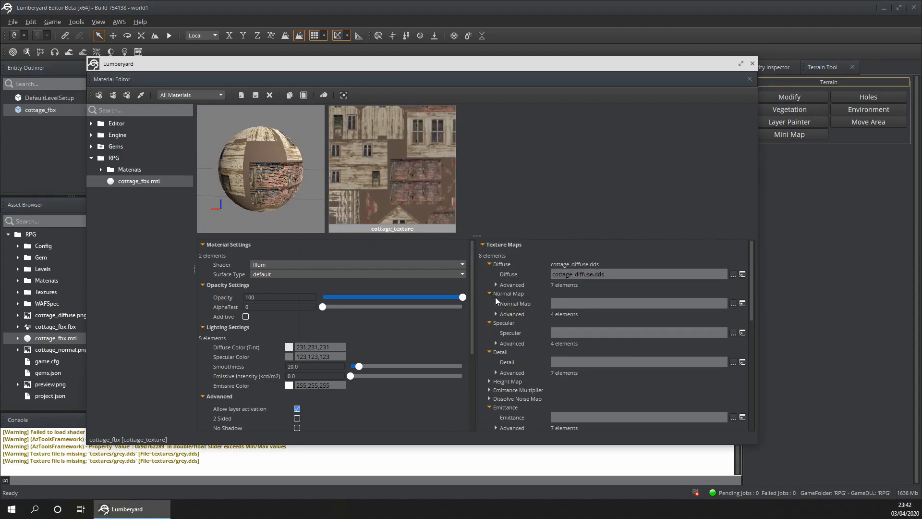
{"action": "left_click", "coordinate": [733, 304]}
{"action": "left_click", "coordinate": [385, 268]}
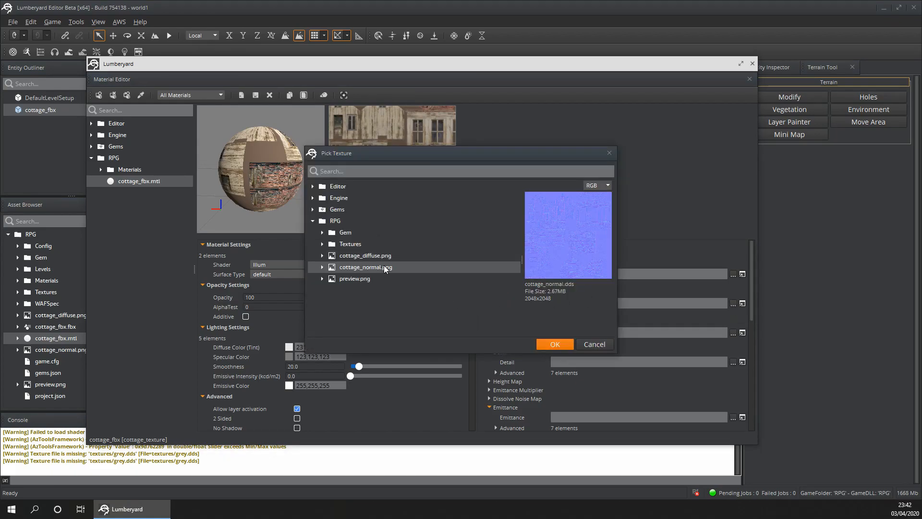
{"action": "left_click", "coordinate": [555, 344]}
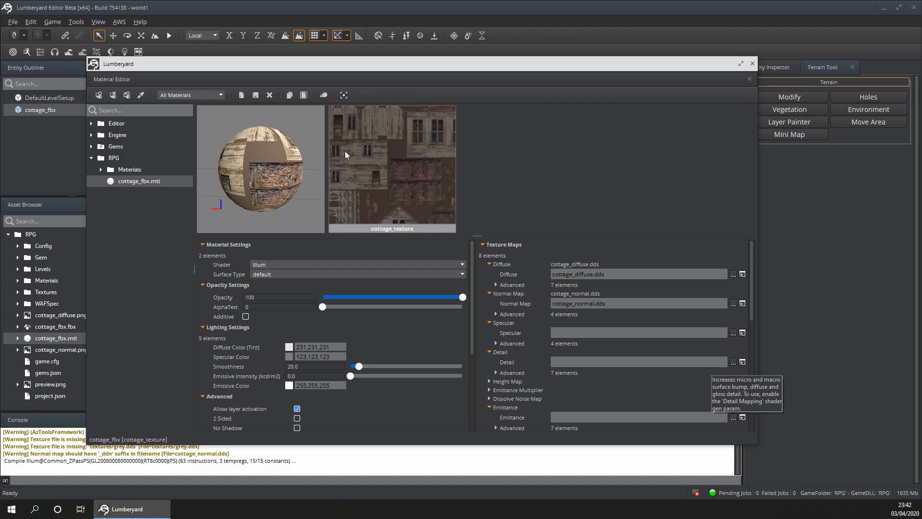
{"action": "left_click", "coordinate": [256, 95]}
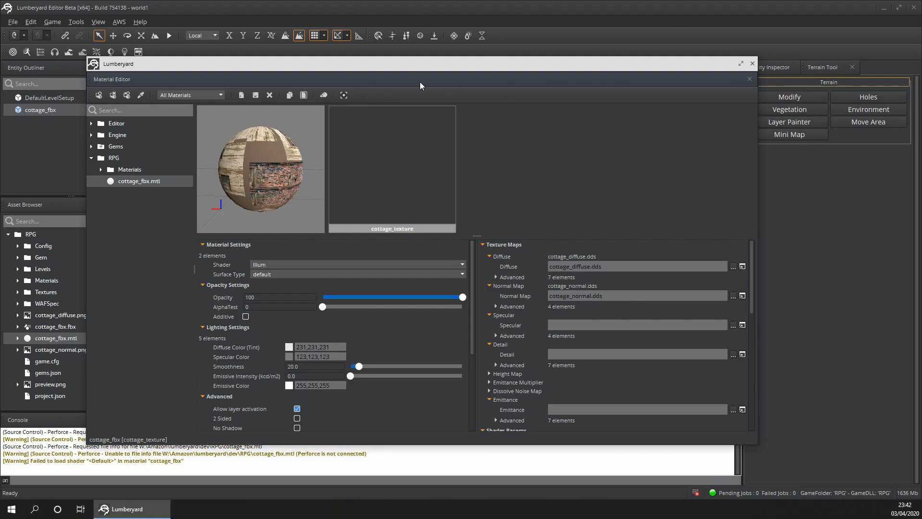
{"action": "left_click", "coordinate": [752, 64]}
Lower the cottage_fbx entity along its Z axis to 0.00 so its base sits in the sand, then deselect it.
{"action": "scroll", "coordinate": [401, 282], "scroll_direction": "up", "scroll_amount": 3}
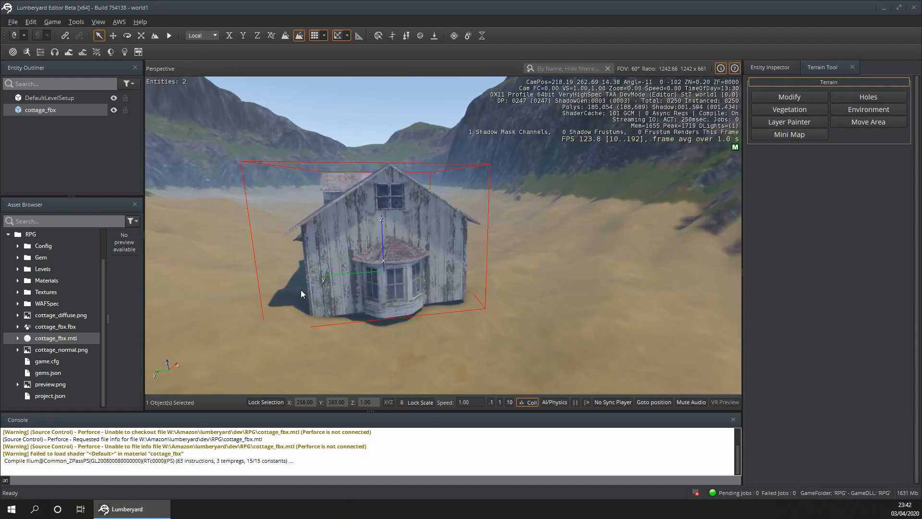
{"action": "scroll", "coordinate": [301, 289], "scroll_direction": "up", "scroll_amount": 5}
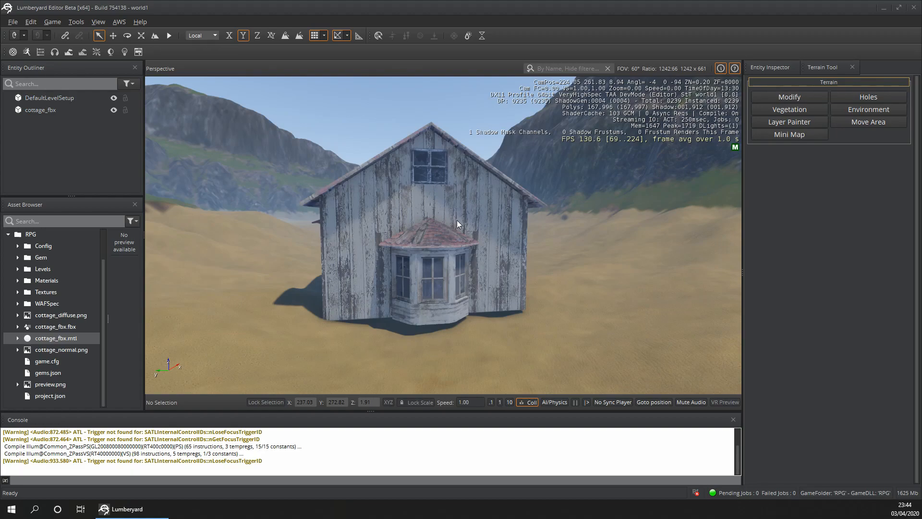
{"action": "left_click", "coordinate": [324, 314]}
{"action": "scroll", "coordinate": [325, 317], "scroll_direction": "up", "scroll_amount": 5}
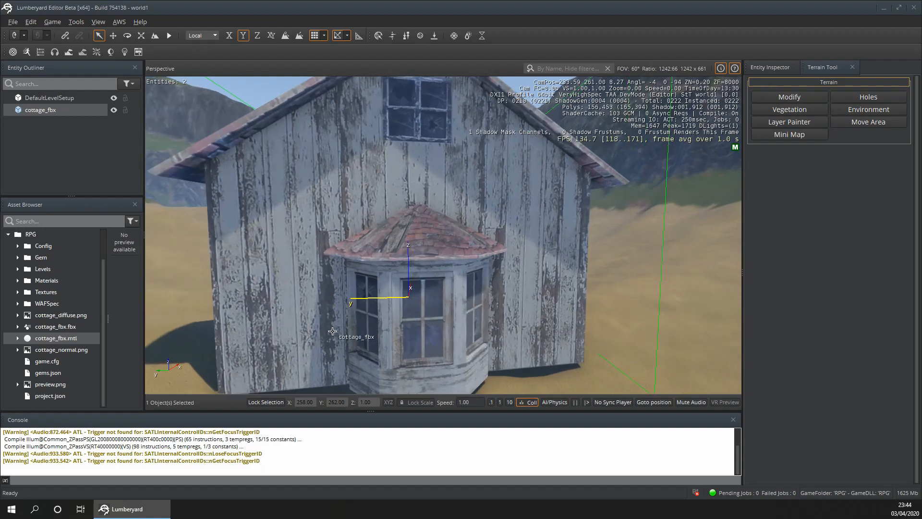
{"action": "right_click_drag", "start_coordinate": [325, 331], "coordinate": [376, 321]}
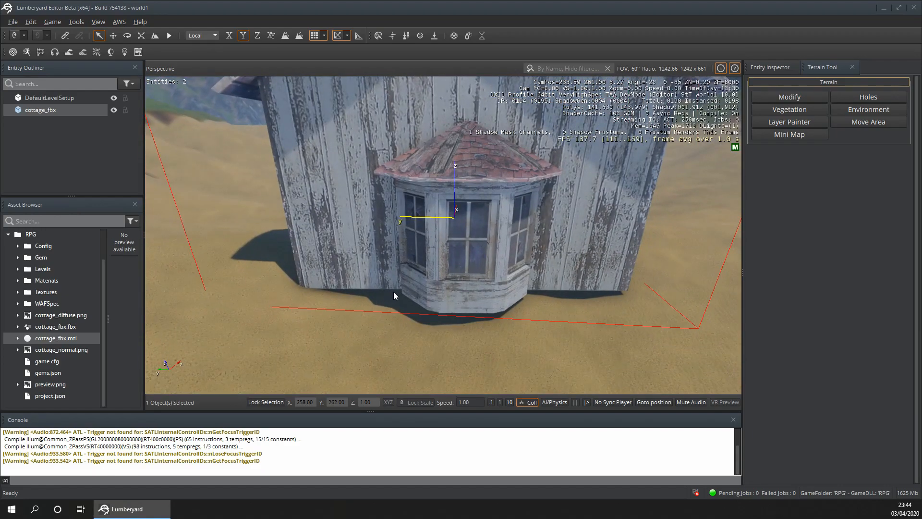
{"action": "scroll", "coordinate": [393, 288], "scroll_direction": "down", "scroll_amount": 3}
{"action": "mouse_move", "coordinate": [394, 277]}
{"action": "right_mouse_down"}
{"action": "mouse_move", "coordinate": [441, 288]}
{"action": "mouse_move", "coordinate": [396, 260]}
{"action": "right_mouse_up"}
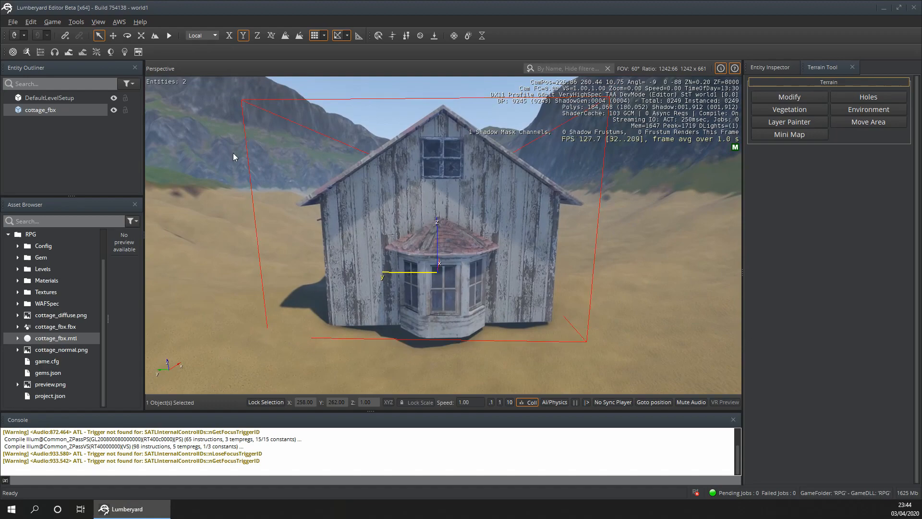
{"action": "left_click", "coordinate": [112, 36]}
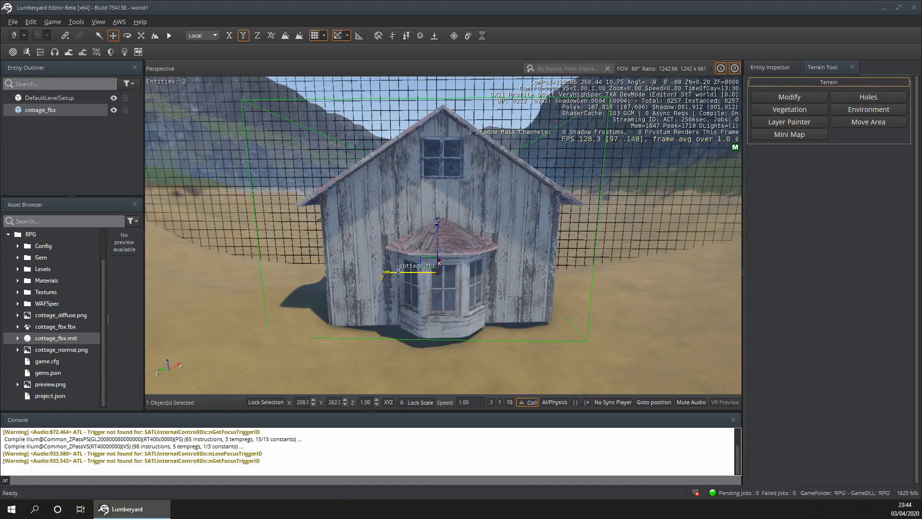
{"action": "left_click_drag", "start_coordinate": [416, 278], "coordinate": [406, 272]}
{"action": "left_click_drag", "start_coordinate": [433, 230], "coordinate": [436, 235]}
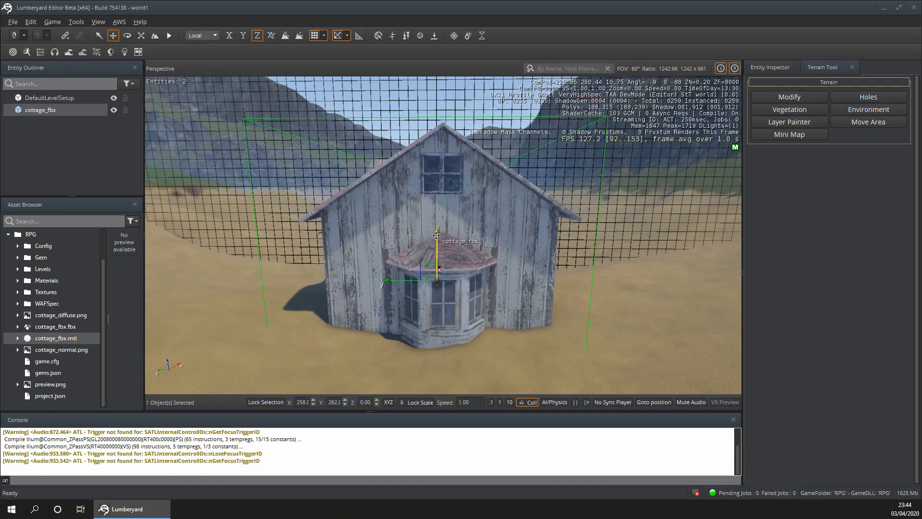
{"action": "left_click", "coordinate": [100, 39]}
{"action": "left_click", "coordinate": [179, 285]}
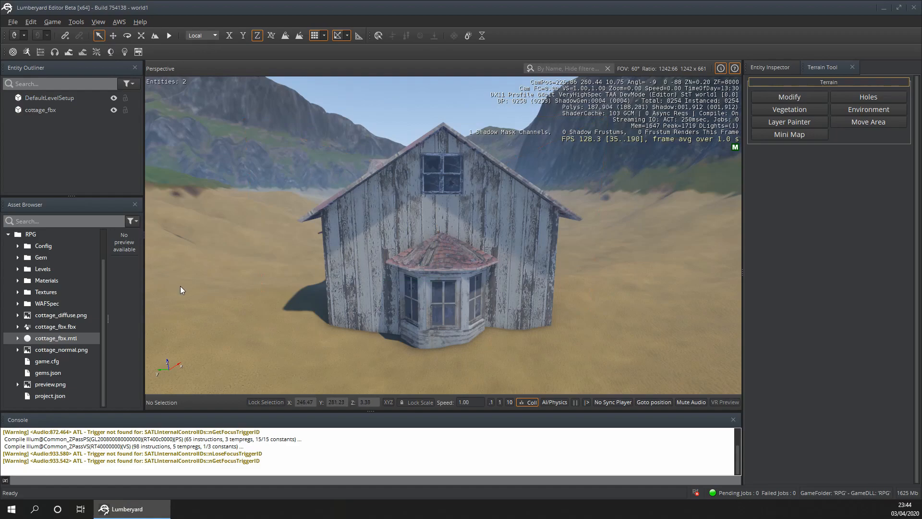
{"action": "scroll", "coordinate": [609, 278], "scroll_direction": "down", "scroll_amount": 7}
{"action": "scroll", "coordinate": [409, 277], "scroll_direction": "down", "scroll_amount": 8}
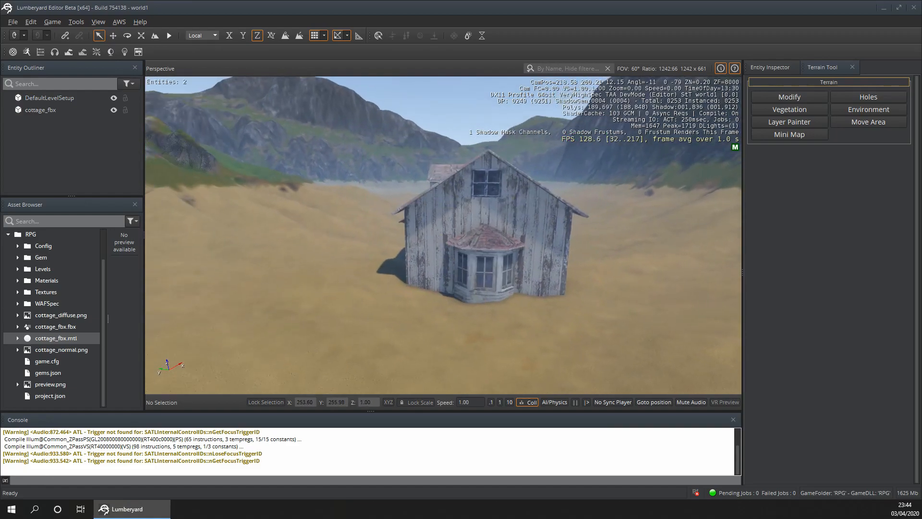
{"action": "right_click_drag", "start_coordinate": [409, 277], "coordinate": [438, 272]}
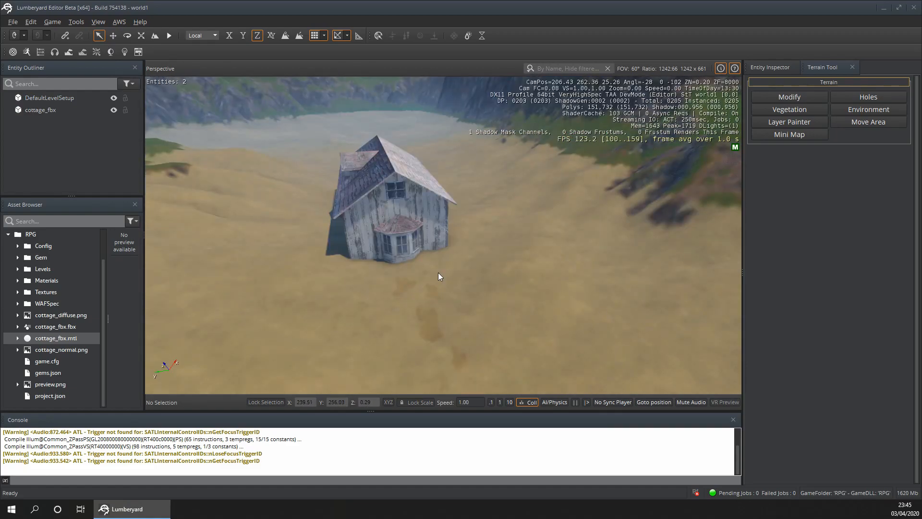